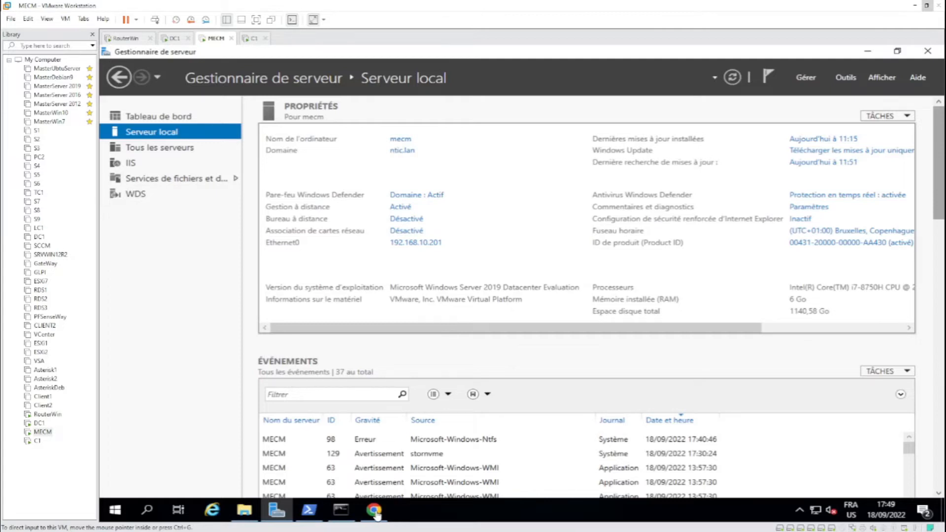
# Step: Switch to Chrome and open the EXE download page from the SQL Server 2017 evaluation page
pyautogui.click(374, 511)
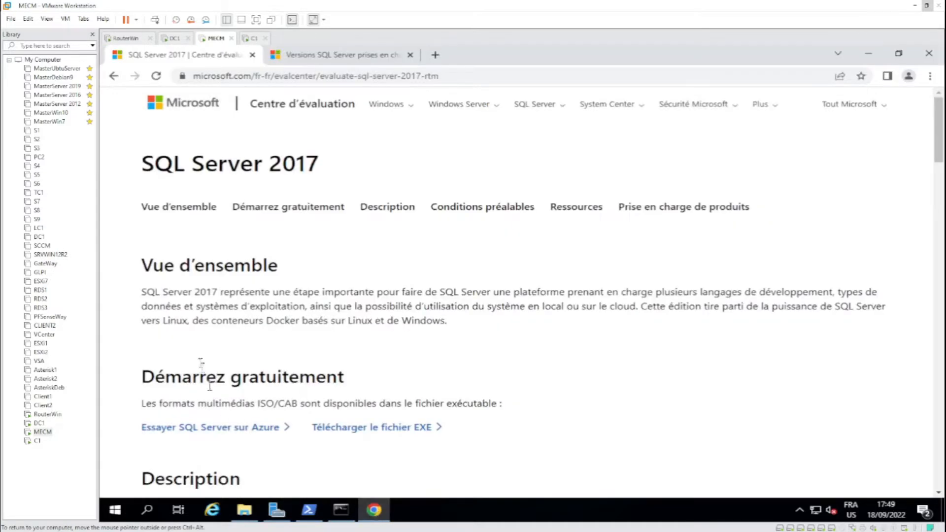
pyautogui.moveTo(450, 76); pyautogui.dragTo(172, 87)
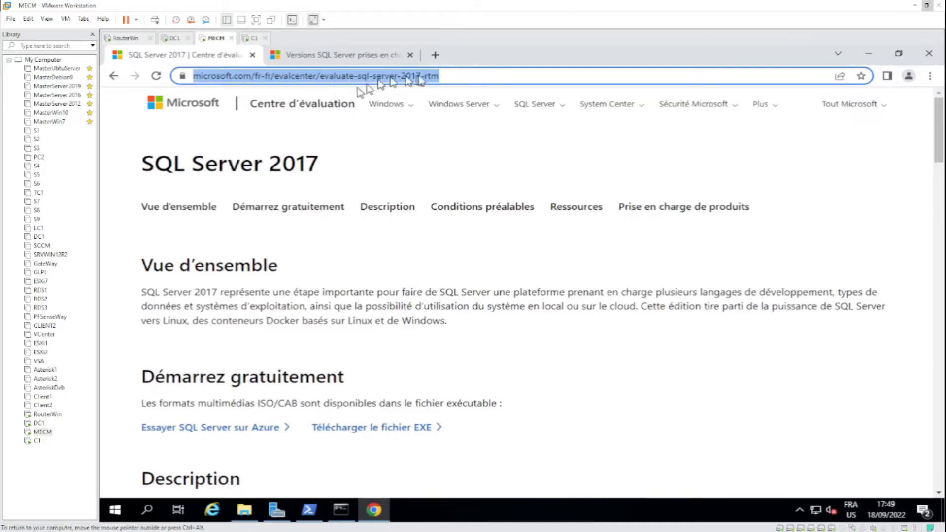
pyautogui.click(445, 75)
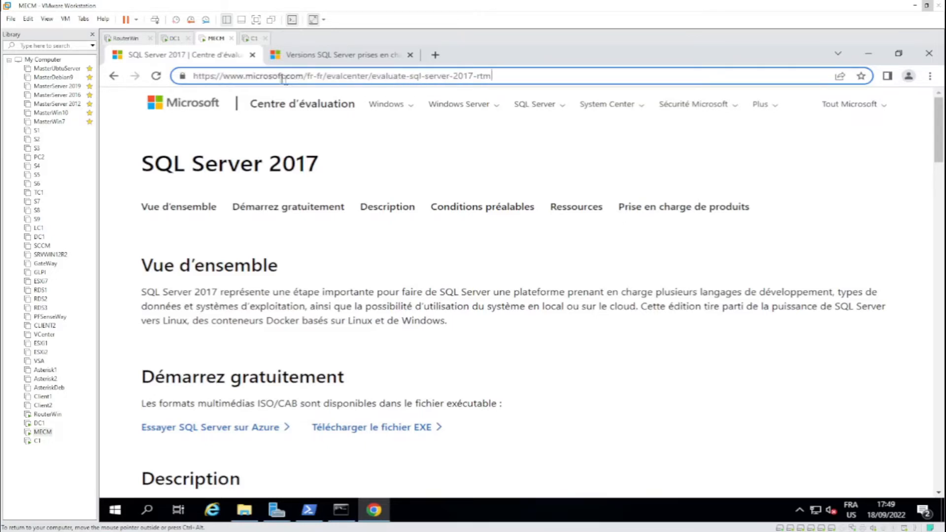
pyautogui.click(274, 317)
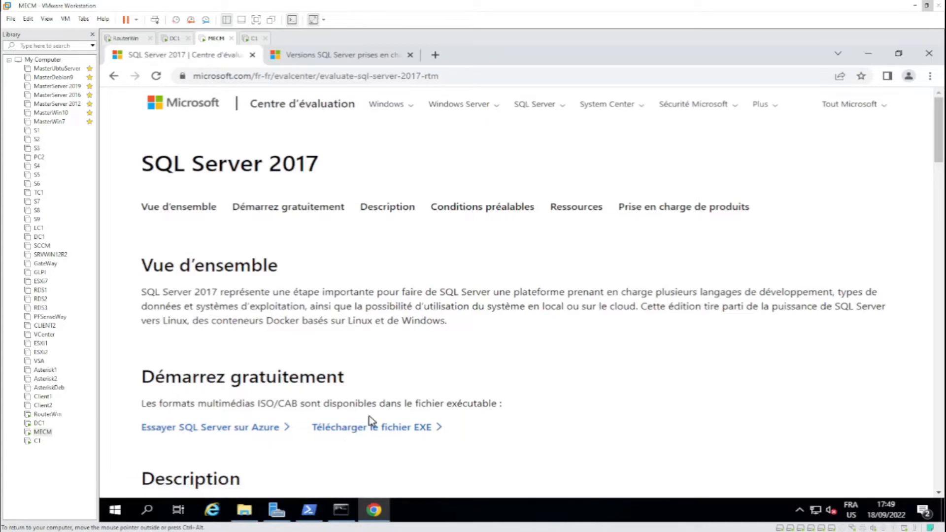
pyautogui.moveTo(144, 163); pyautogui.dragTo(325, 170)
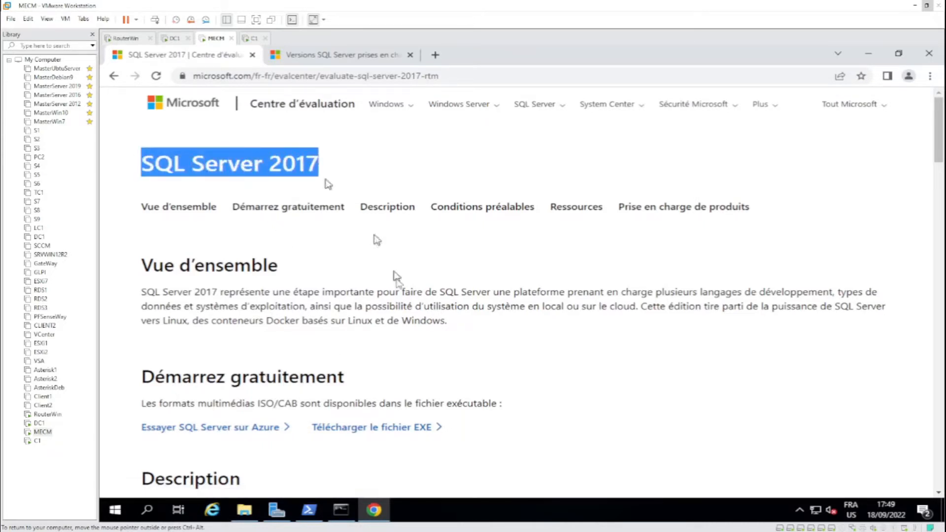
pyautogui.click(399, 433)
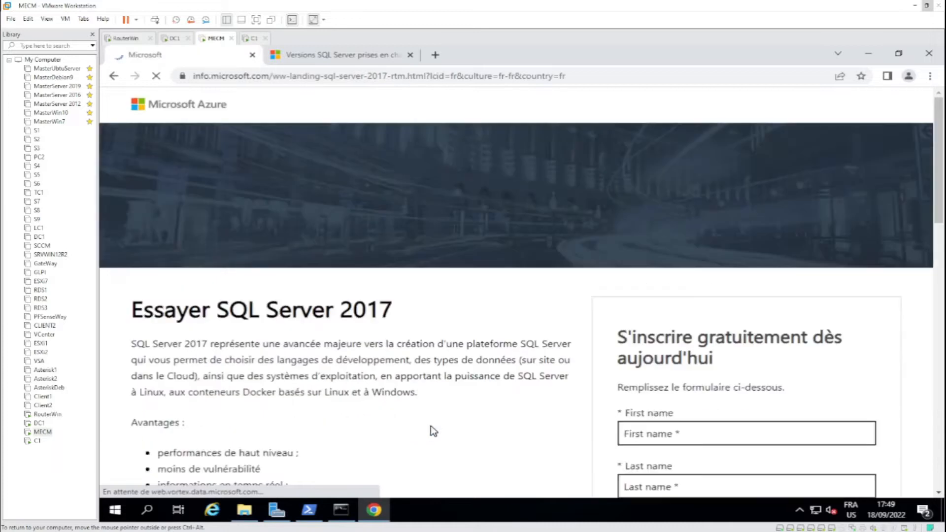
# Step: Examine the fields required by the SQL Server 2017 trial registration form, down to the download option
pyautogui.click(673, 426)
pyautogui.scroll(-2, 704, 381)
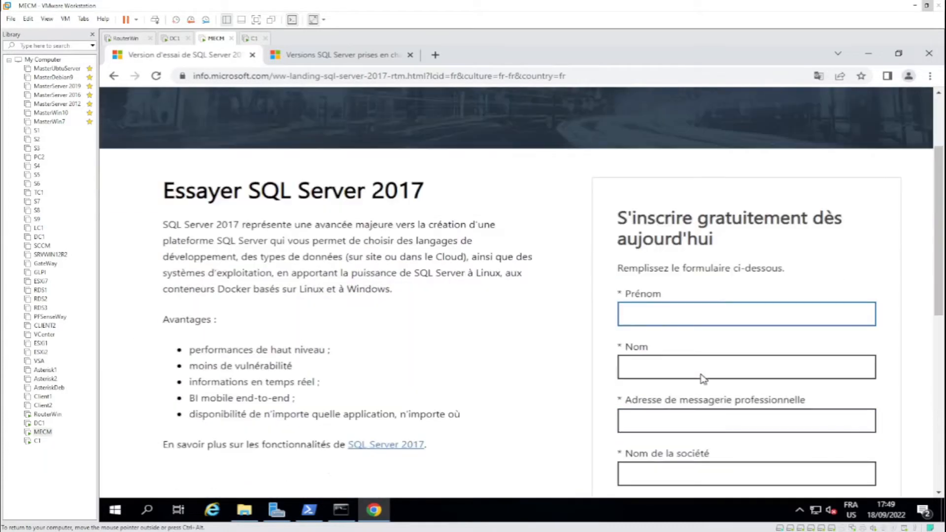
pyautogui.scroll(-5, 695, 359)
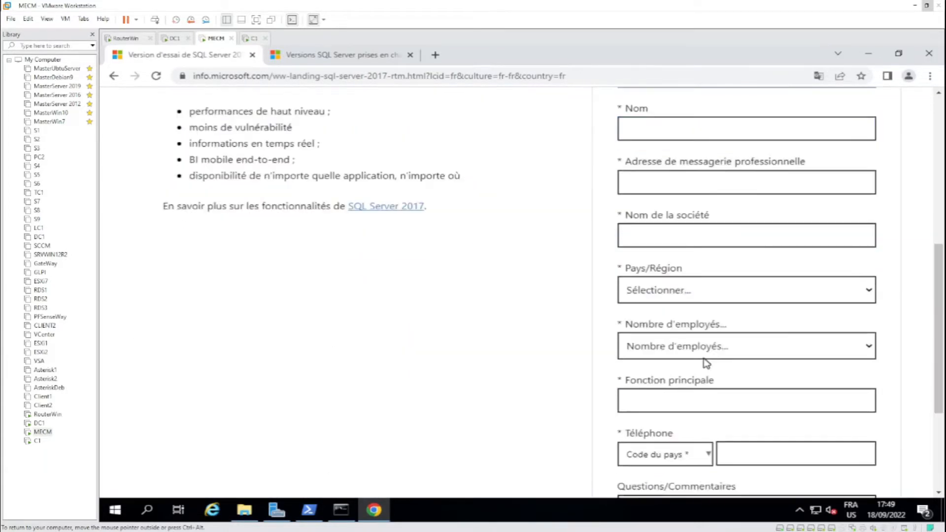
pyautogui.scroll(-3, 665, 197)
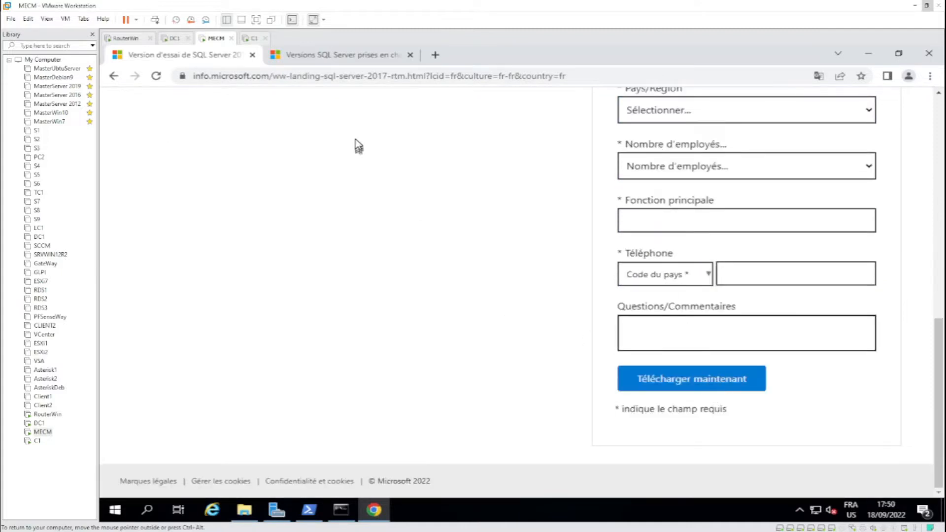
pyautogui.scroll(10, 394, 206)
pyautogui.scroll(1, 362, 231)
pyautogui.scroll(-2, 360, 232)
pyautogui.scroll(2, 360, 232)
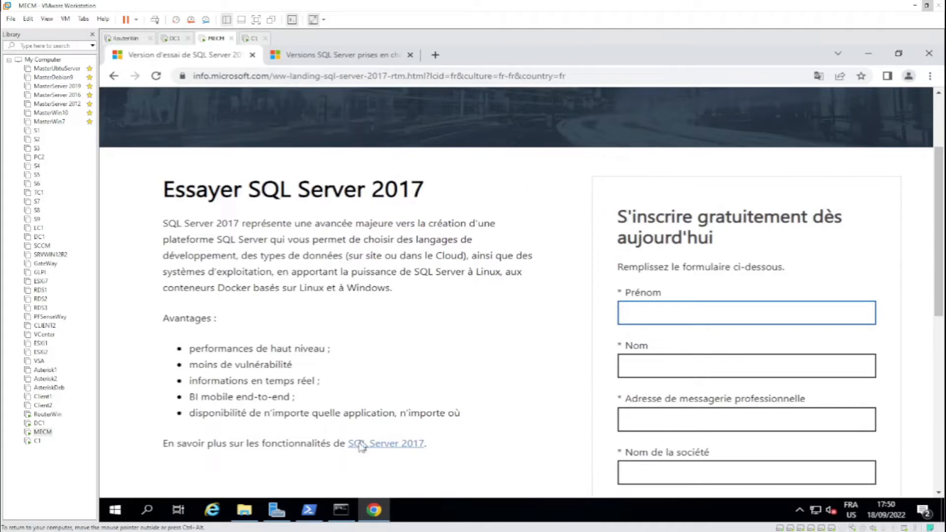
# Step: Switch to File Explorer and mount the SQLServer2017-x64-FRA disc image from the SCCM folder in Databank on drive F:
pyautogui.moveTo(247, 522)
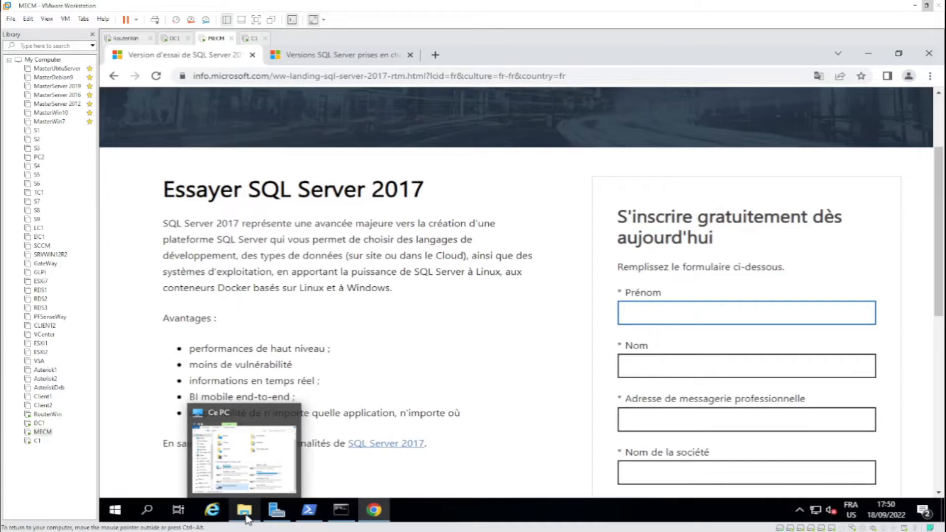
pyautogui.click(246, 520)
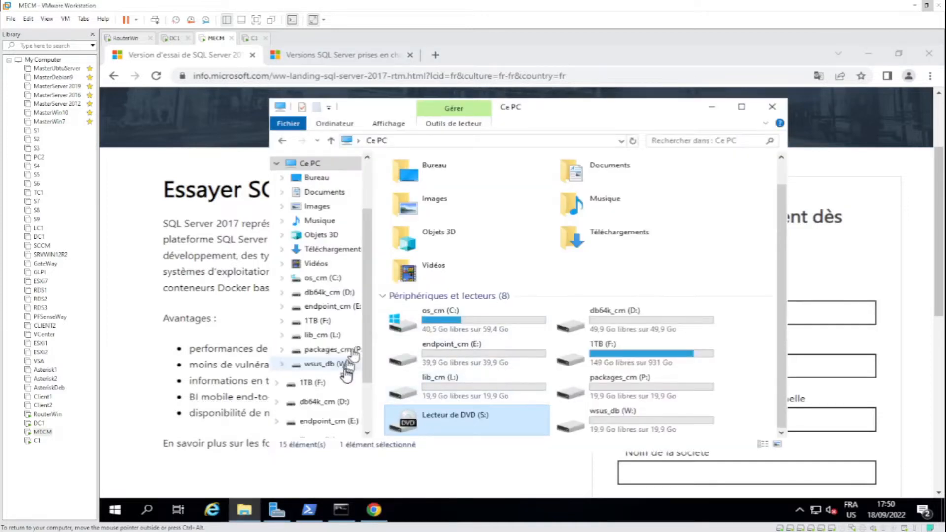
pyautogui.click(340, 382)
pyautogui.click(449, 340)
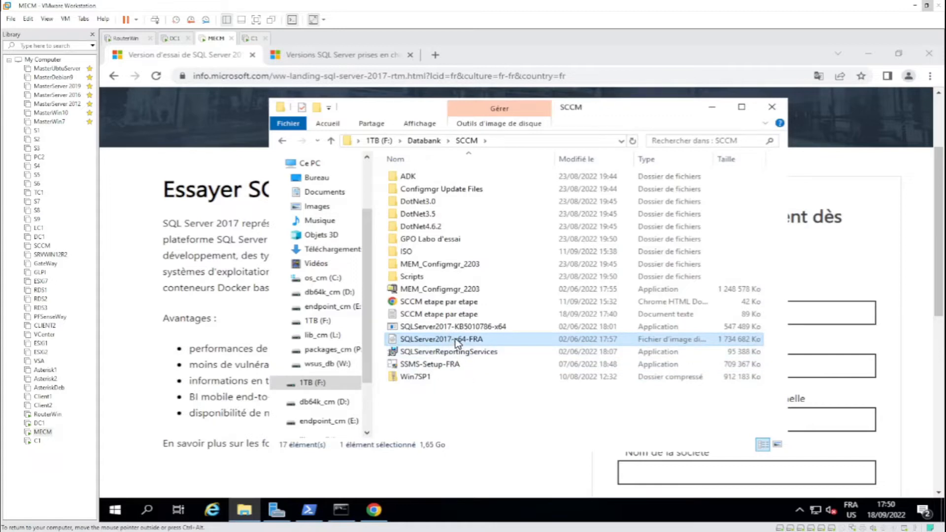
pyautogui.rightClick(457, 342)
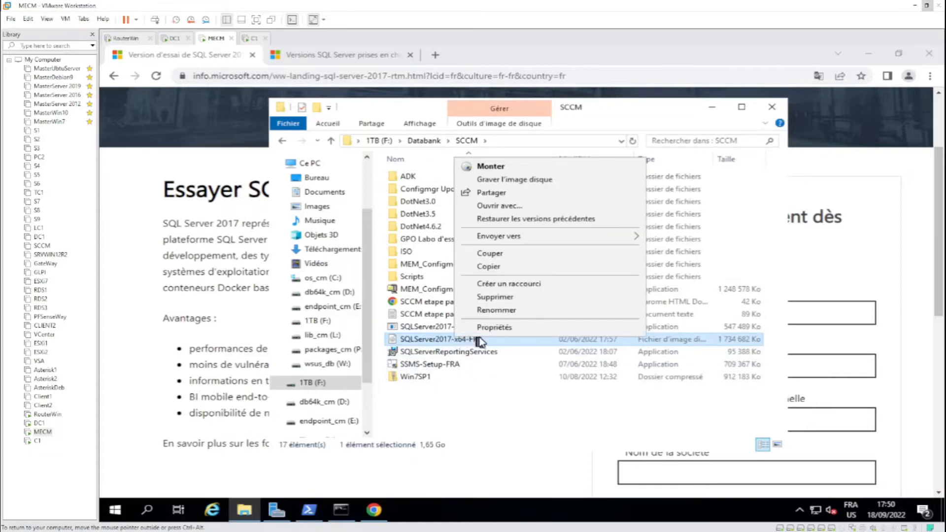
pyautogui.click(483, 166)
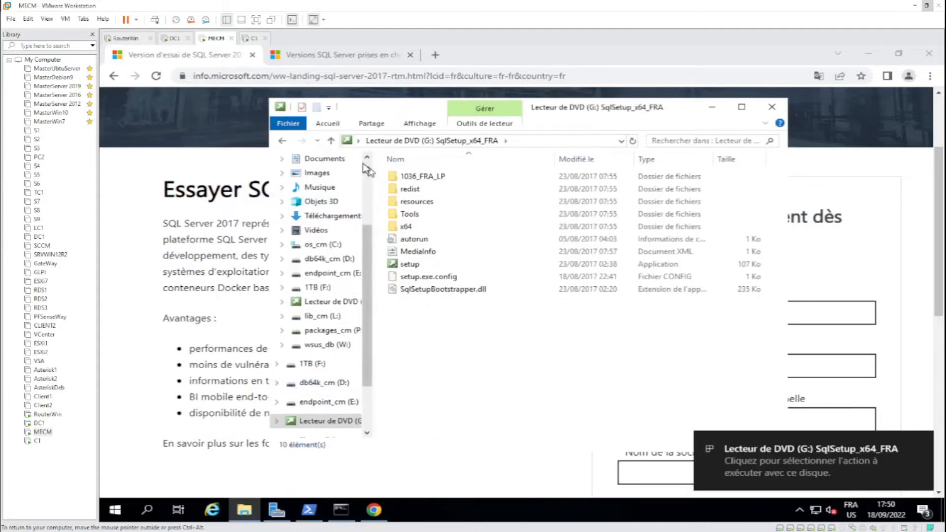
# Step: Go to Ce PC and locate the mounted SqlSetup_x64_FRA DVD drive among the devices
pyautogui.scroll(3, 369, 169)
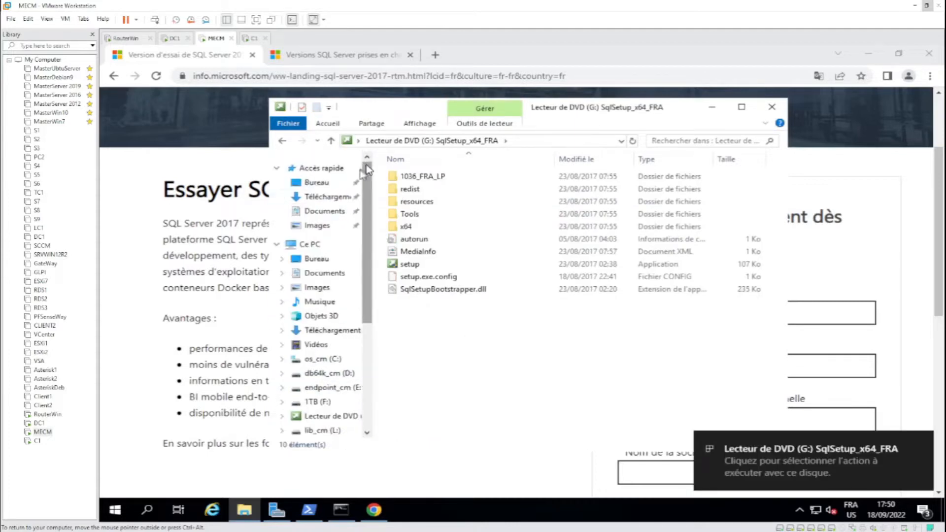
pyautogui.click(315, 244)
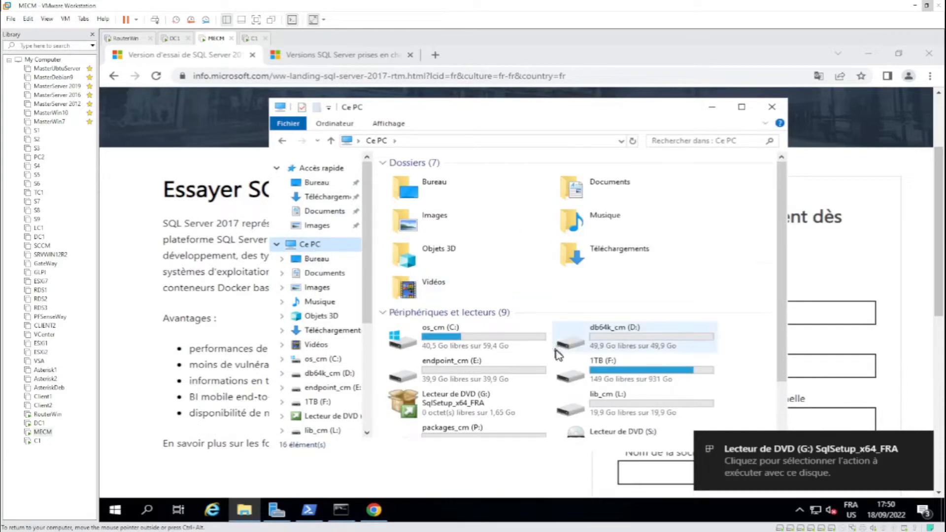
pyautogui.scroll(-1, 542, 353)
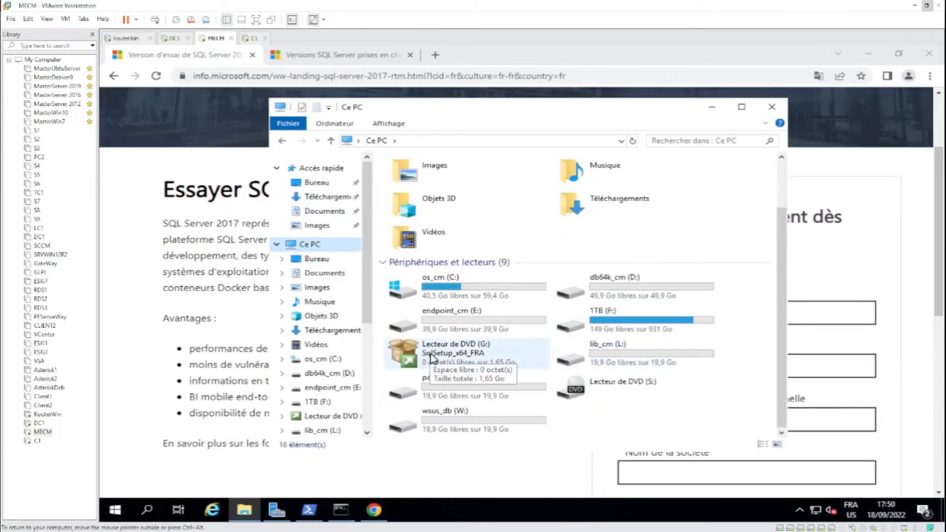
# Step: Return to Chrome and review the supported SQL Server versions and editions in the Configuration Manager article
pyautogui.click(129, 225)
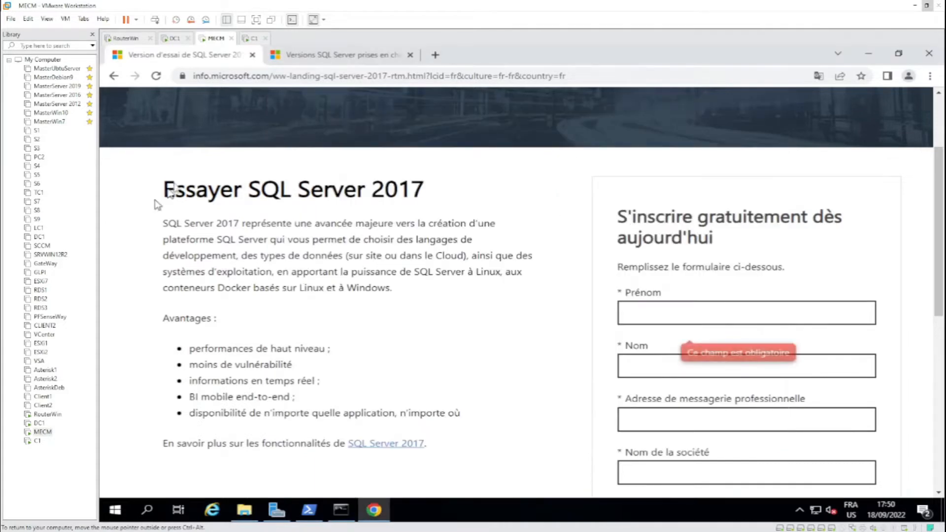
pyautogui.click(343, 58)
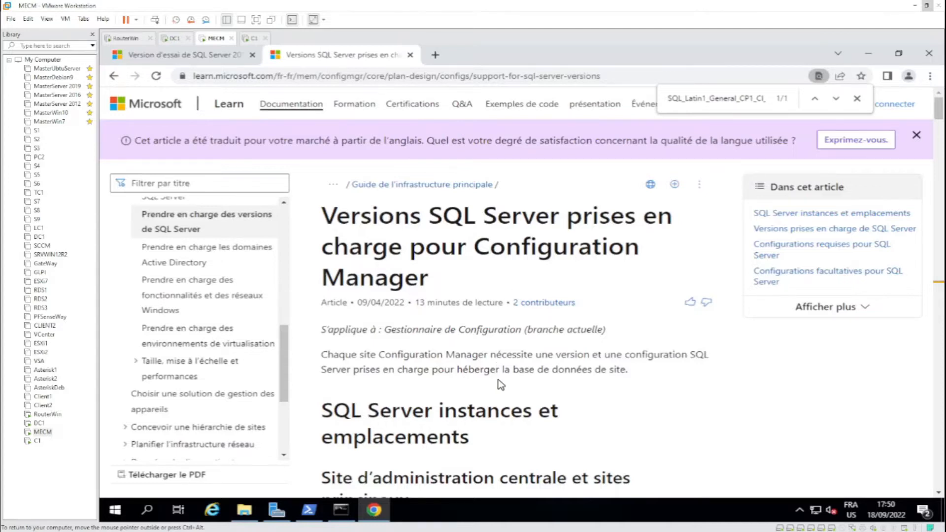
pyautogui.scroll(-15, 501, 384)
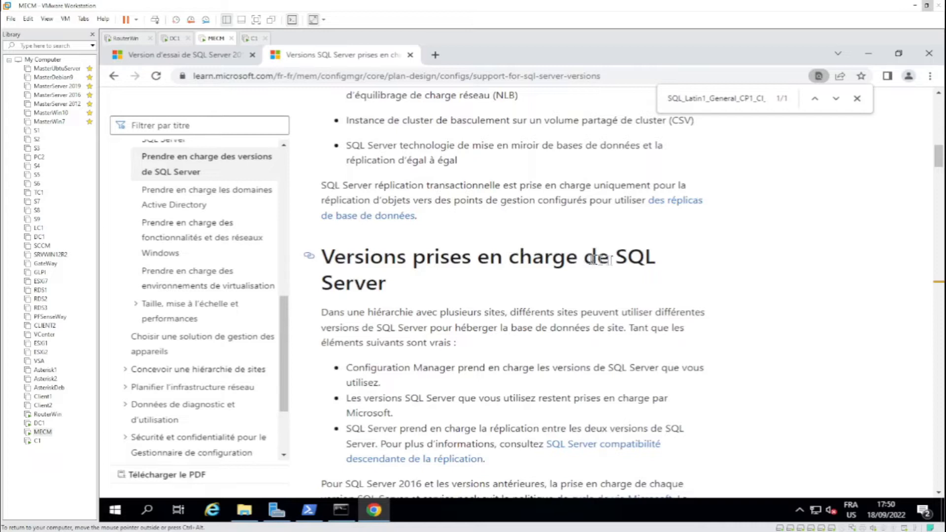
pyautogui.scroll(-10, 502, 308)
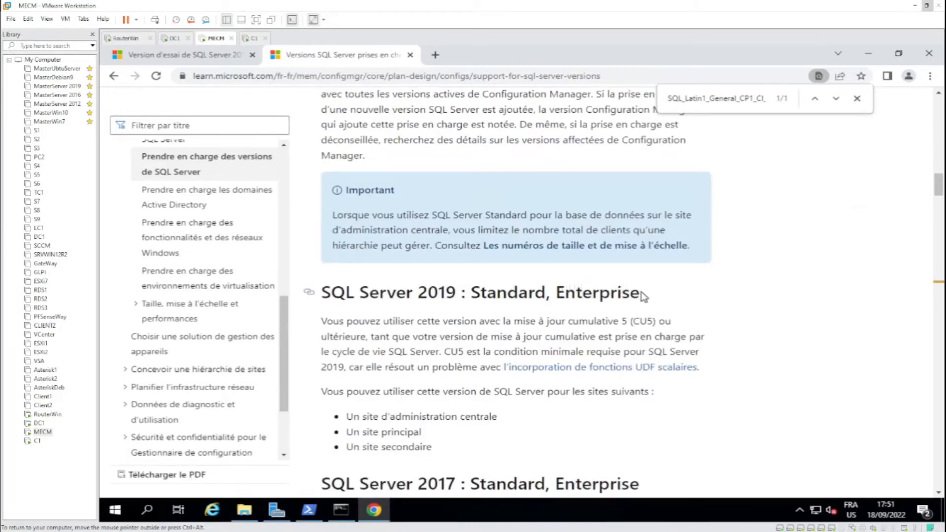
pyautogui.doubleClick(534, 293)
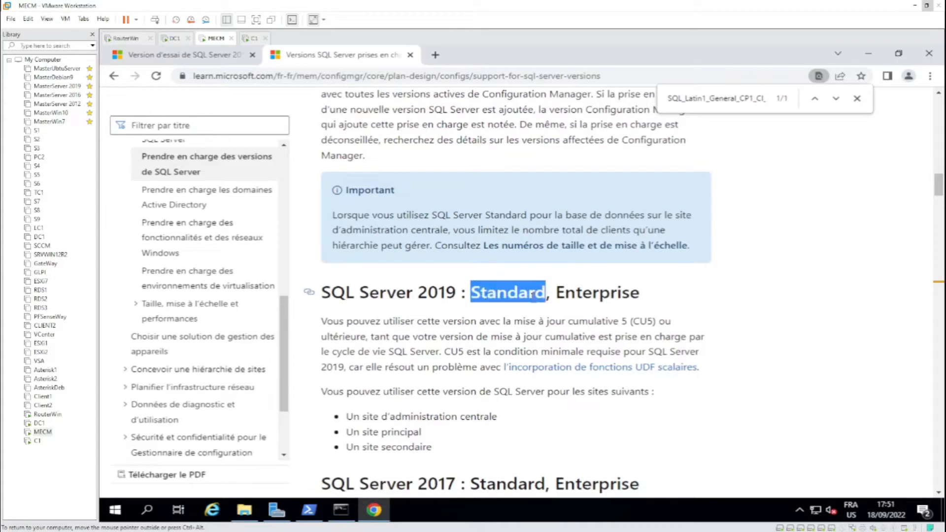
pyautogui.tripleClick(595, 295)
pyautogui.scroll(-3, 488, 318)
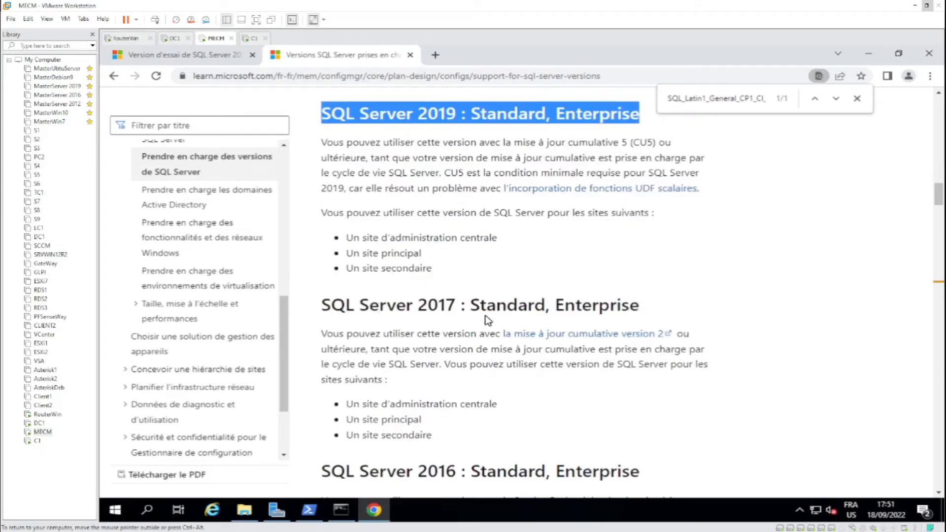
pyautogui.moveTo(322, 305); pyautogui.dragTo(709, 314)
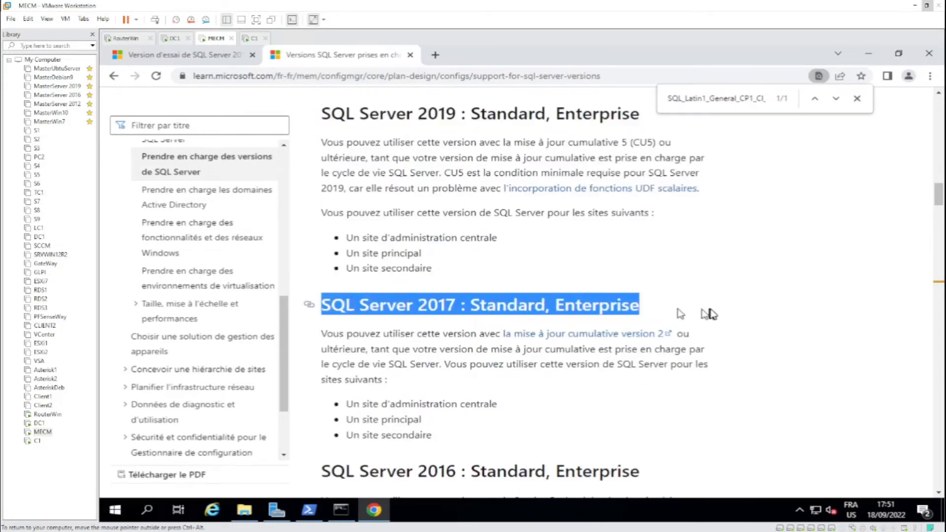
pyautogui.moveTo(640, 302)
pyautogui.mouseDown()
pyautogui.moveTo(585, 305)
pyautogui.moveTo(639, 303)
pyautogui.mouseUp()
pyautogui.scroll(-2, 527, 360)
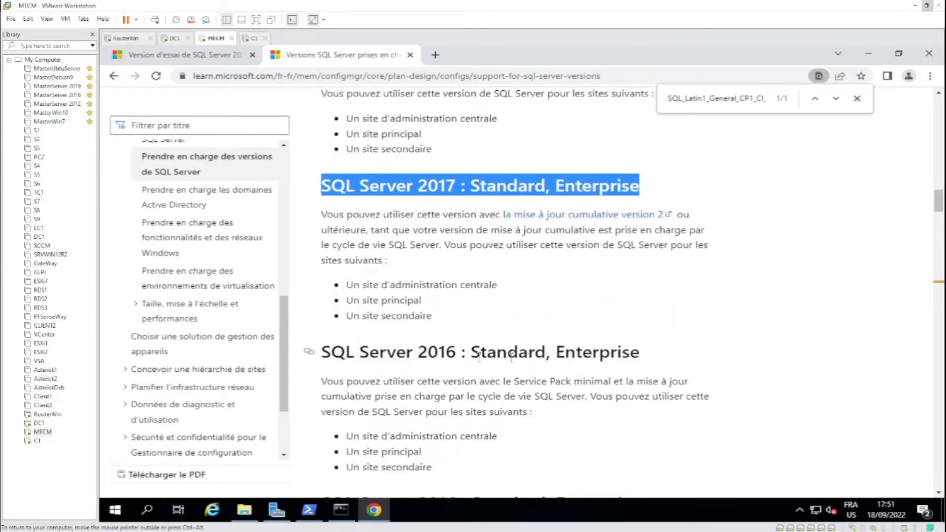
pyautogui.scroll(-4, 321, 366)
pyautogui.scroll(-4, 431, 323)
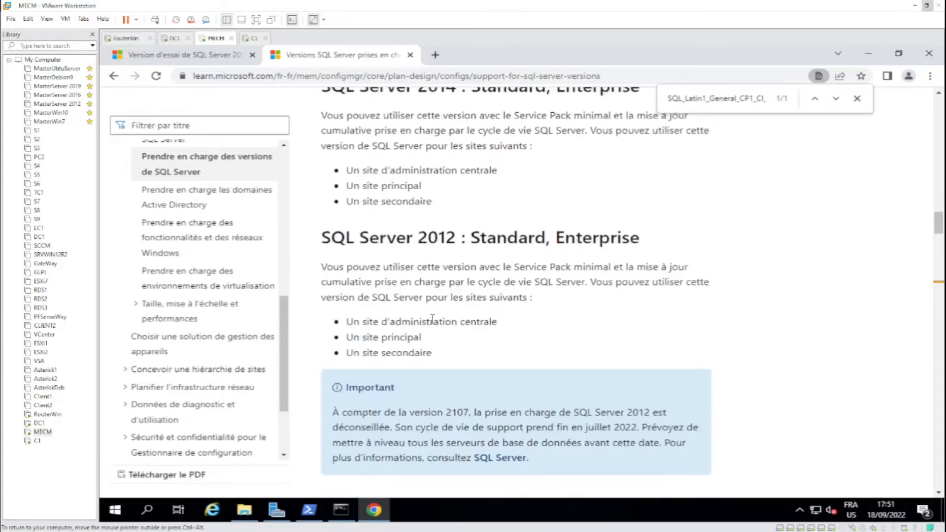
# Step: Find the required database collation SQL_Latin1_General_CP1_CI_AS in the article and highlight it
pyautogui.click(835, 99)
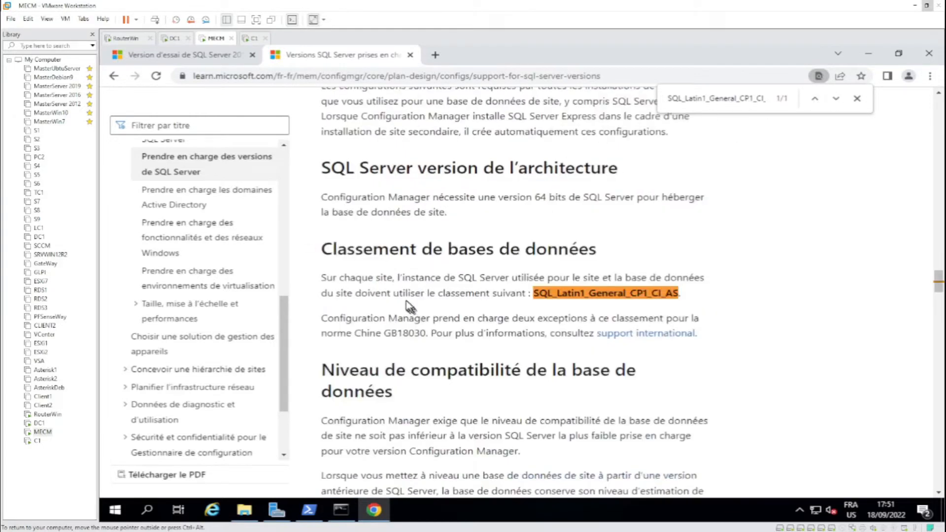
pyautogui.moveTo(531, 293); pyautogui.dragTo(586, 295)
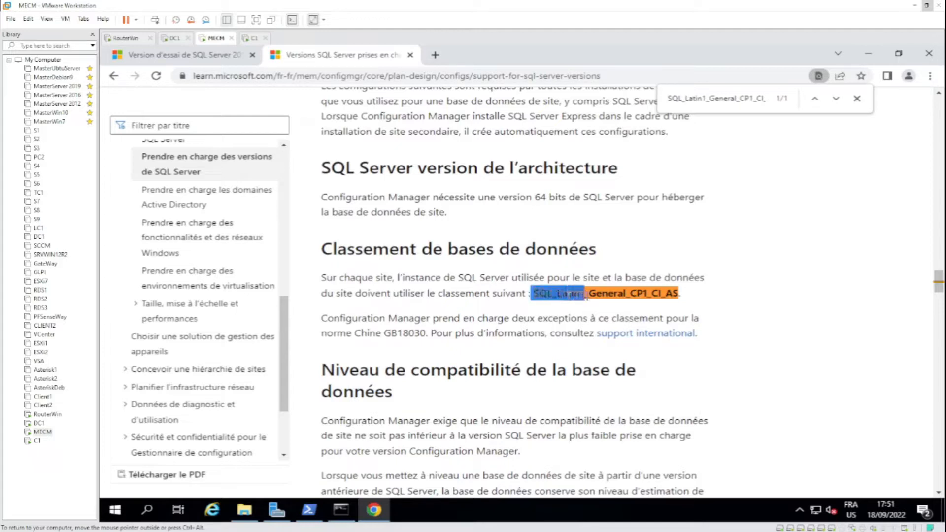
pyautogui.click(681, 294)
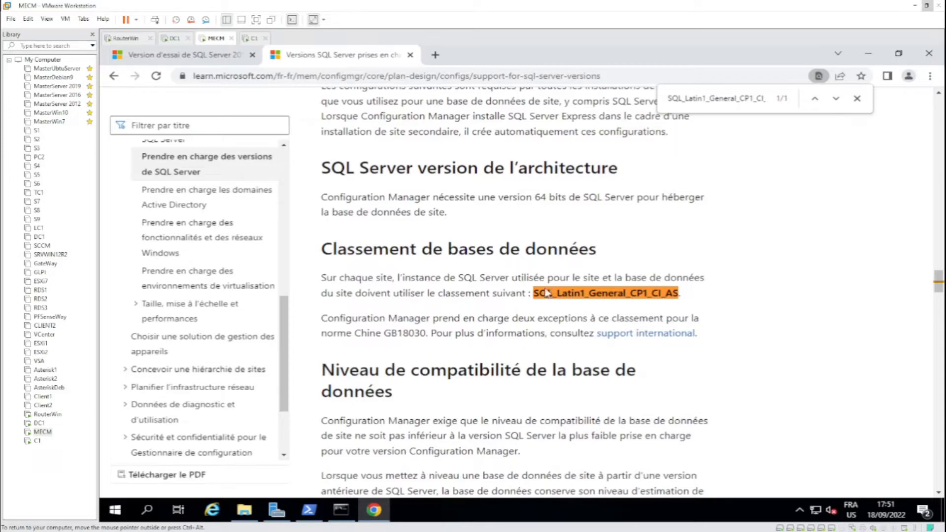
pyautogui.moveTo(535, 294); pyautogui.dragTo(679, 294)
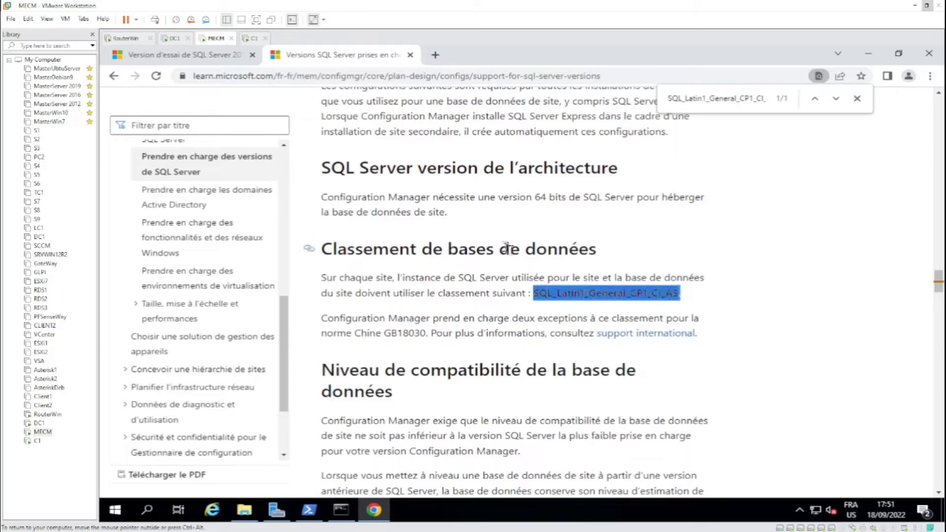
# Step: Minimize Chrome and Server Manager, and launch SQL Server setup from the mounted SqlSetup_x64_FRA drive
pyautogui.click(870, 55)
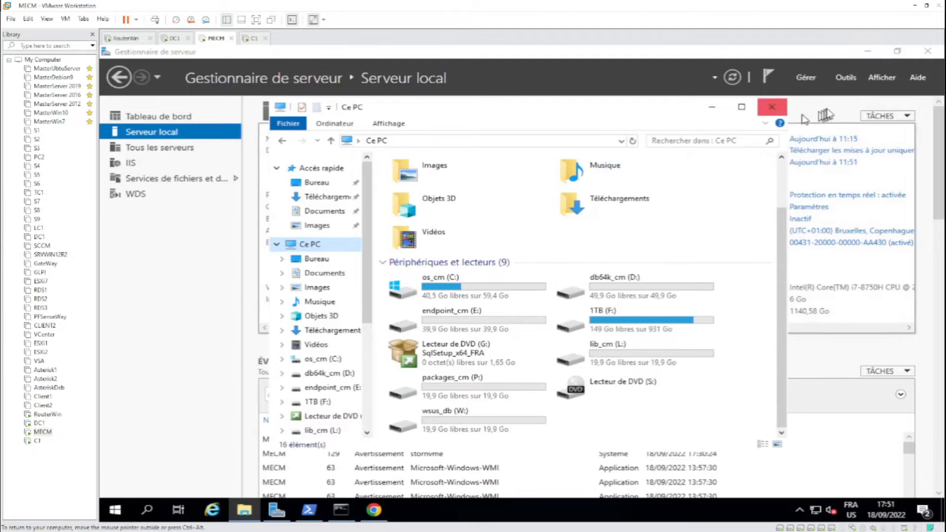
pyautogui.click(867, 50)
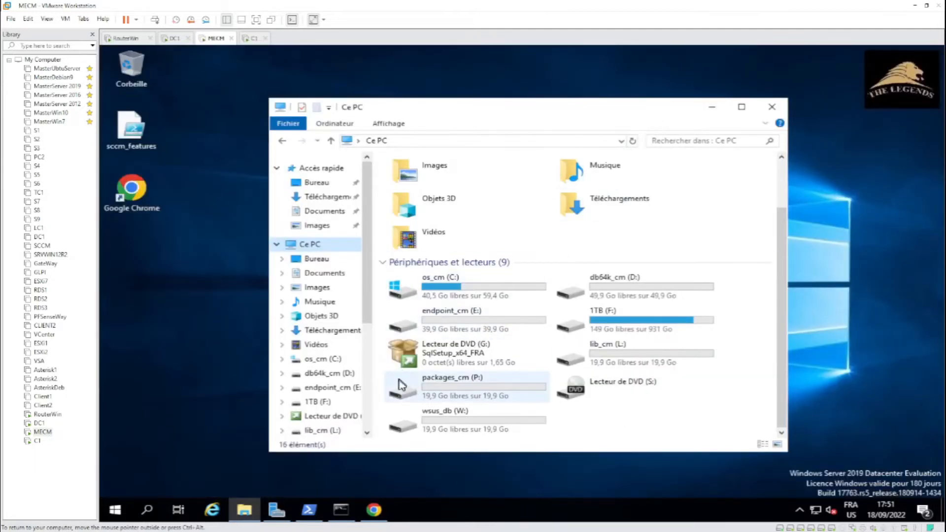
pyautogui.click(454, 354)
pyautogui.doubleClick(454, 354)
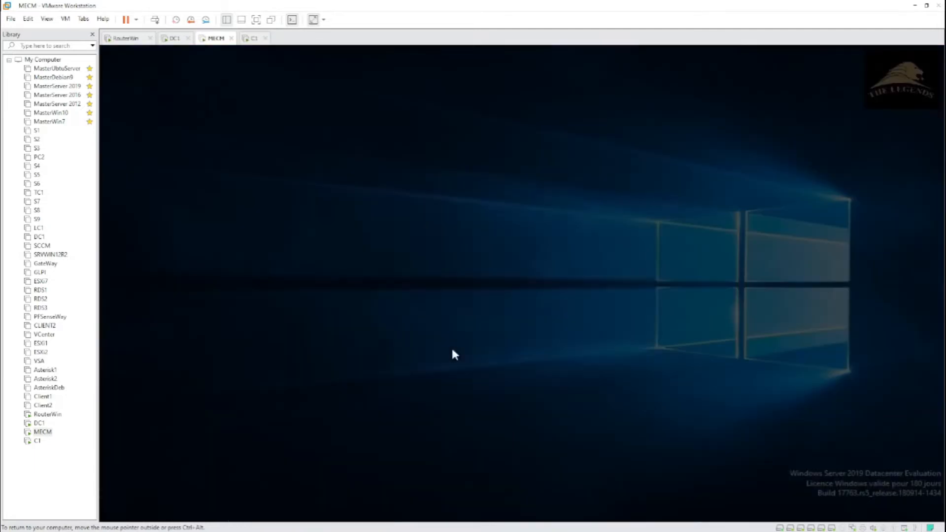
pyautogui.click(452, 363)
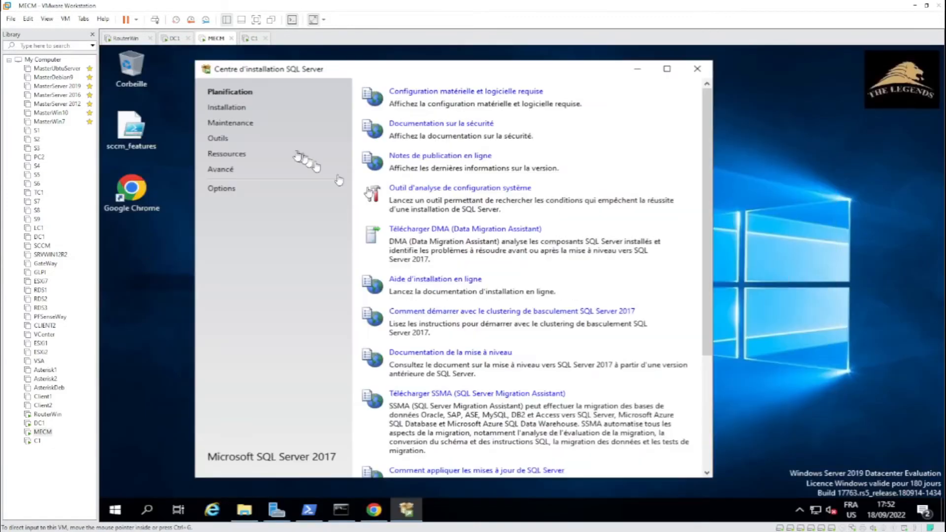
# Step: Start a new standalone SQL Server 2017 installation and choose the free Evaluation edition instead of a product key
pyautogui.click(226, 109)
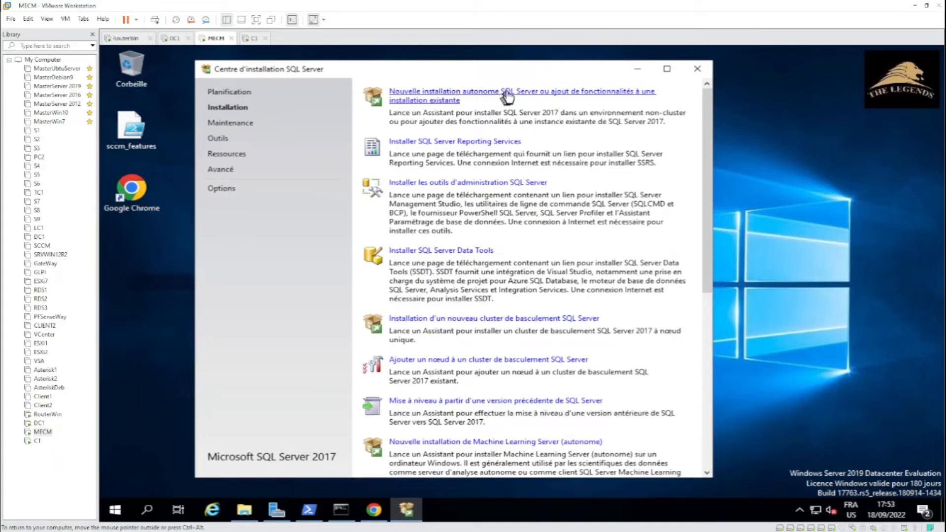
pyautogui.click(473, 93)
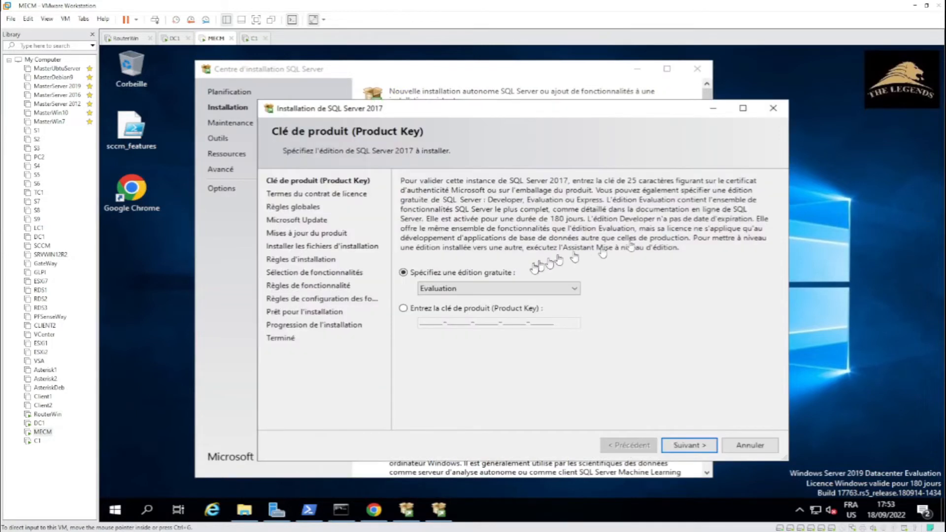
pyautogui.click(495, 309)
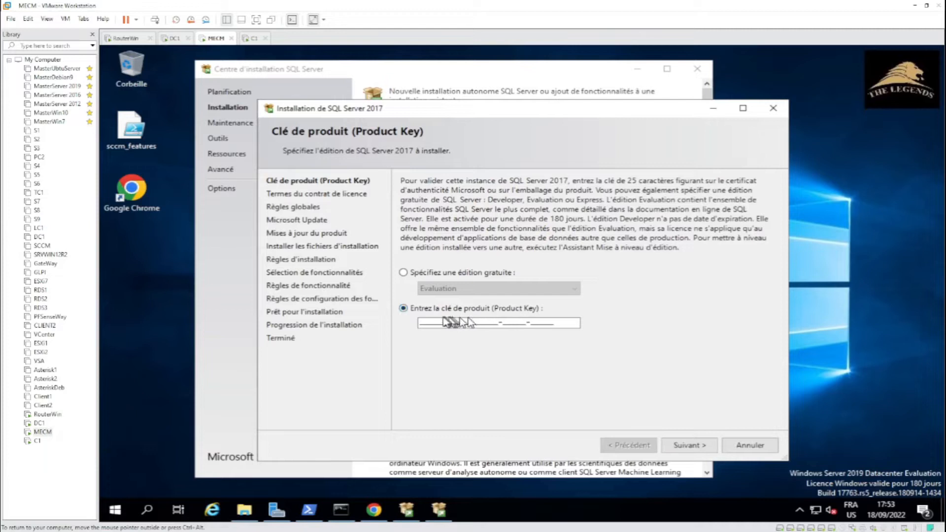
pyautogui.click(403, 272)
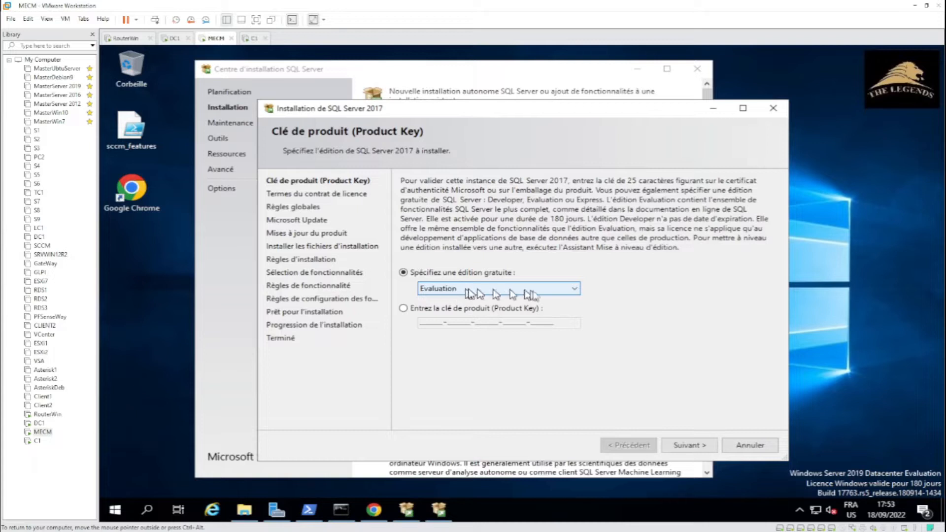
pyautogui.click(700, 446)
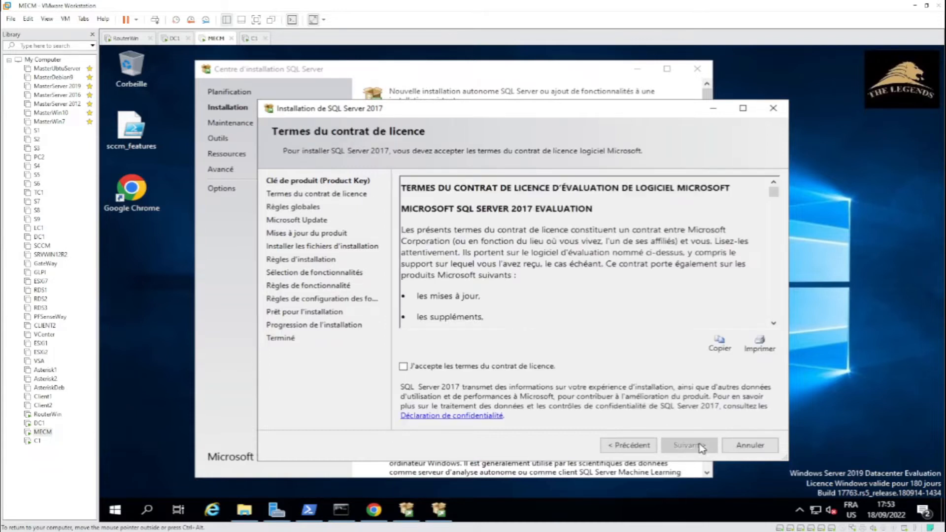
# Step: Accept the licence terms and continue through the installation rules, leaving Microsoft Update checking off
pyautogui.click(412, 369)
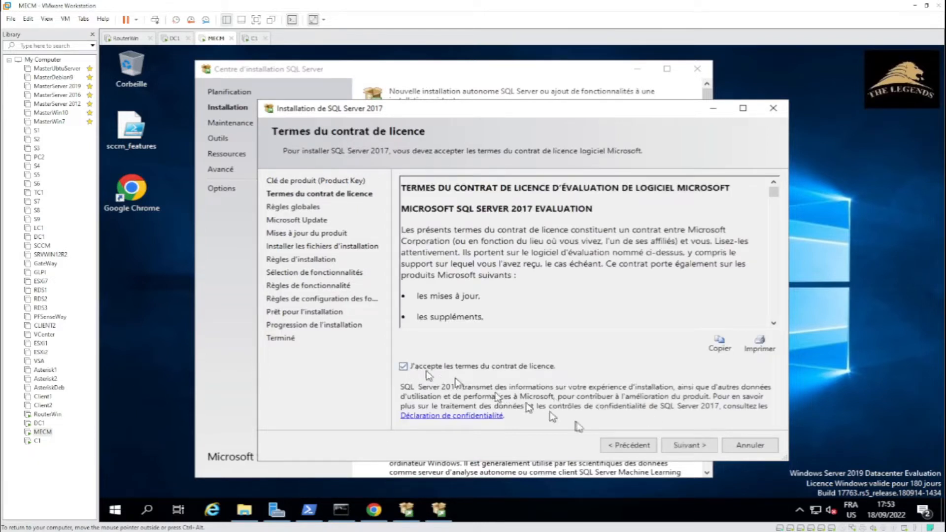
pyautogui.click(700, 446)
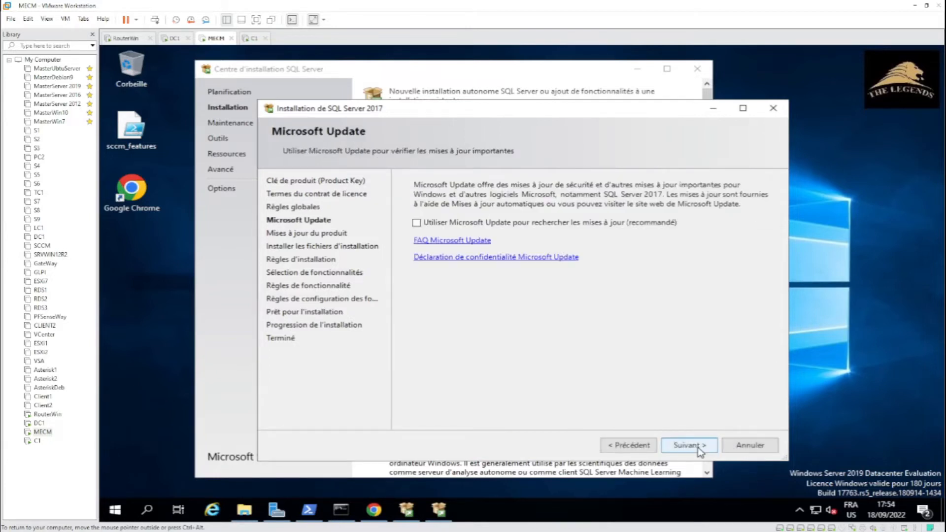
pyautogui.click(700, 446)
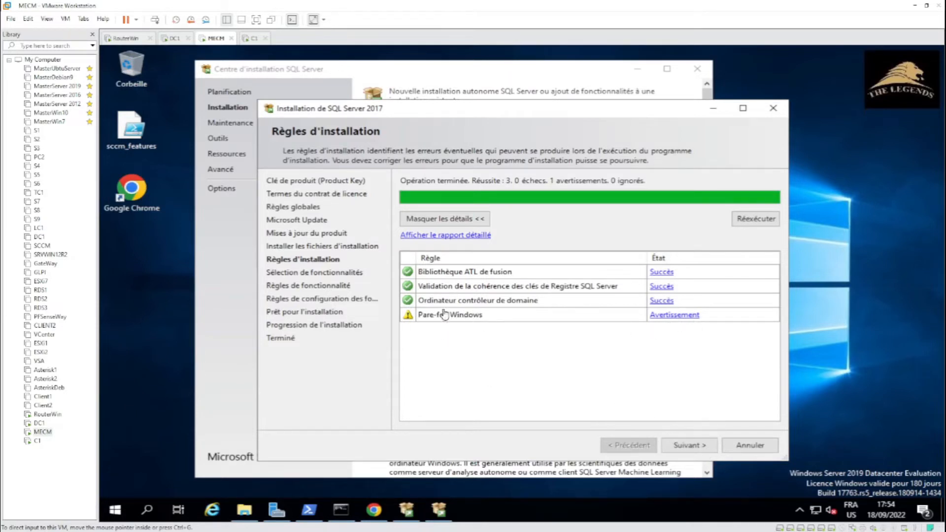
pyautogui.click(692, 446)
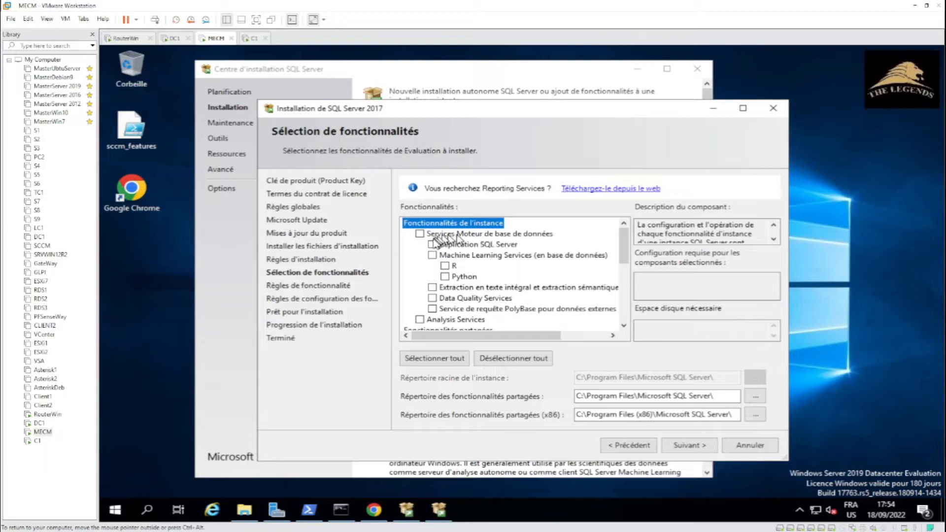
# Step: Select the Services Moteur de base de données feature and keep the default instance with ID MSSQLSERVER
pyautogui.click(420, 234)
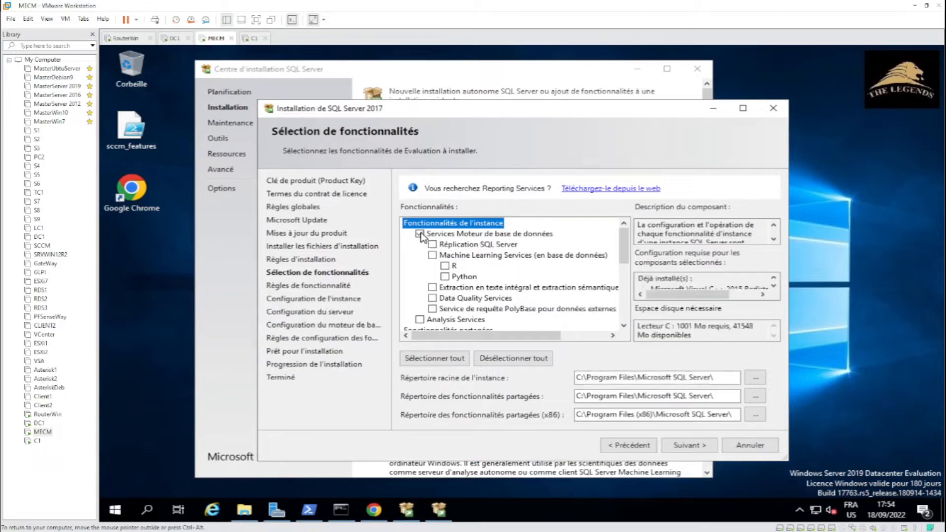
pyautogui.click(697, 446)
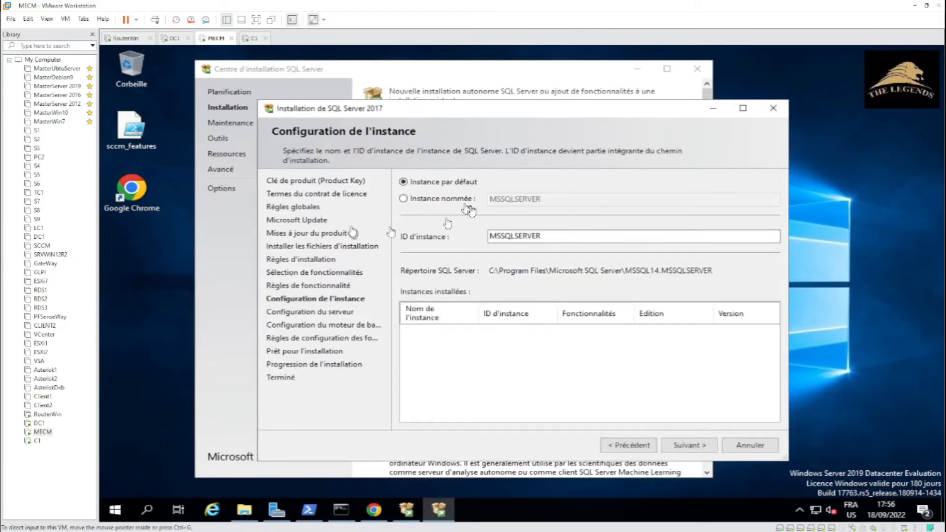
pyautogui.click(696, 446)
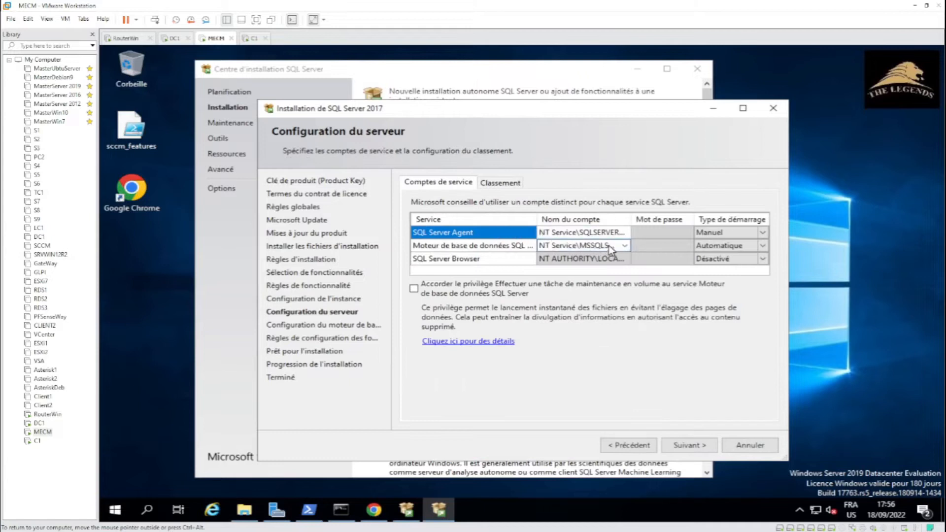
# Step: Assign the domain account NTIC\cm_sql to the SQL Server Agent service by looking up "cm_" in the directory
pyautogui.click(573, 236)
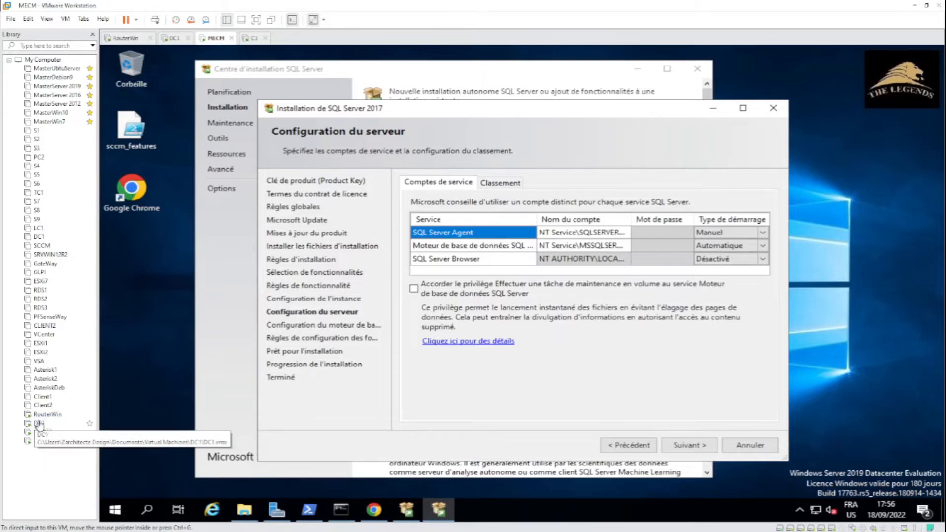
pyautogui.click(627, 235)
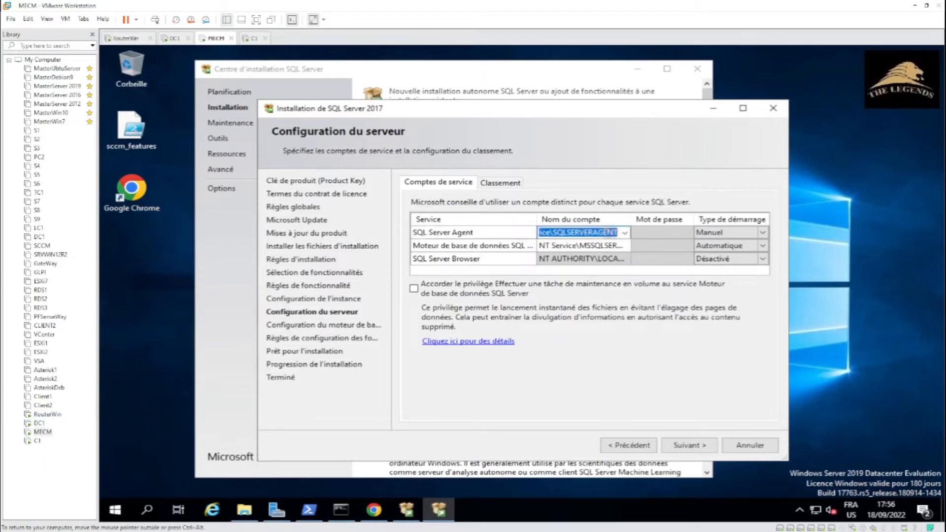
pyautogui.click(625, 232)
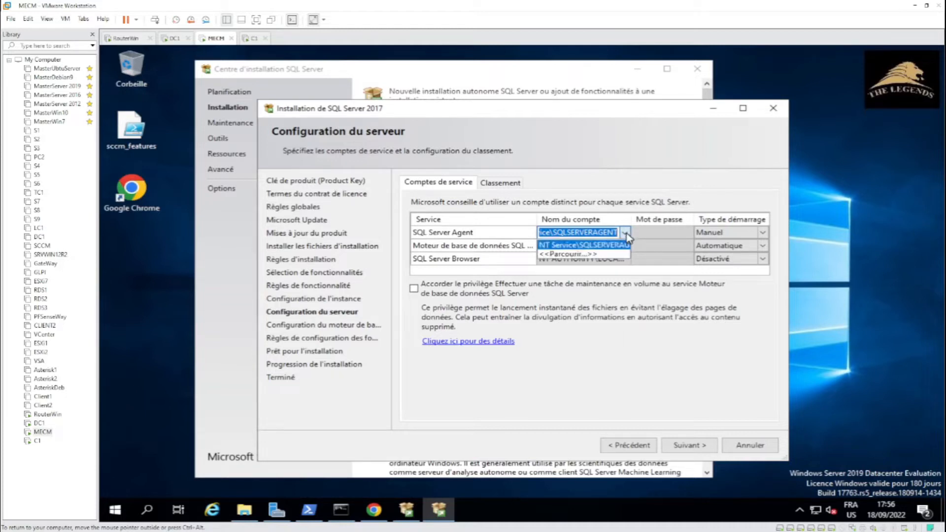
pyautogui.click(569, 254)
pyautogui.write('cm_')
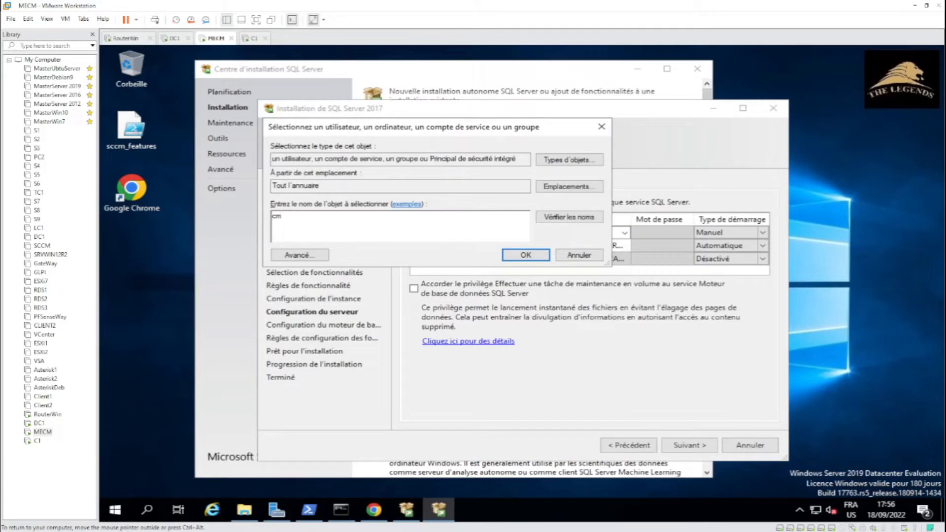
pyautogui.click(564, 222)
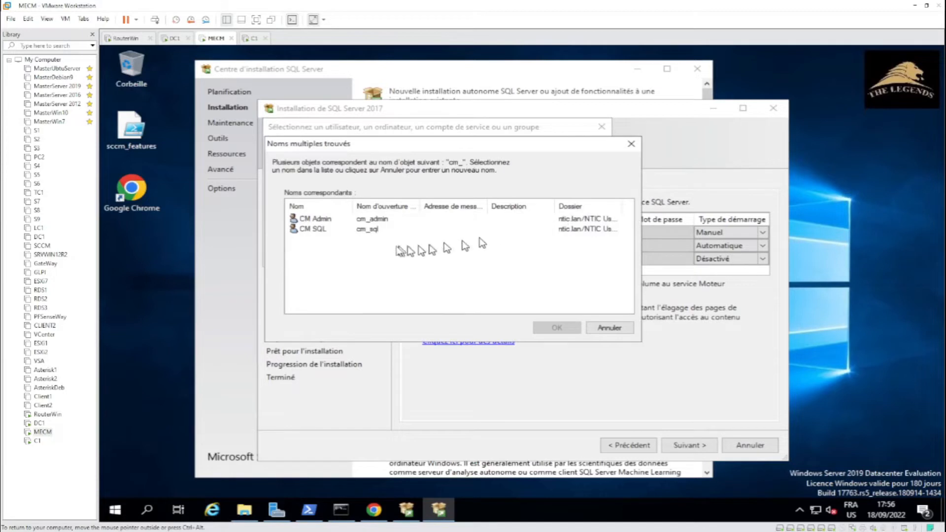
pyautogui.click(316, 230)
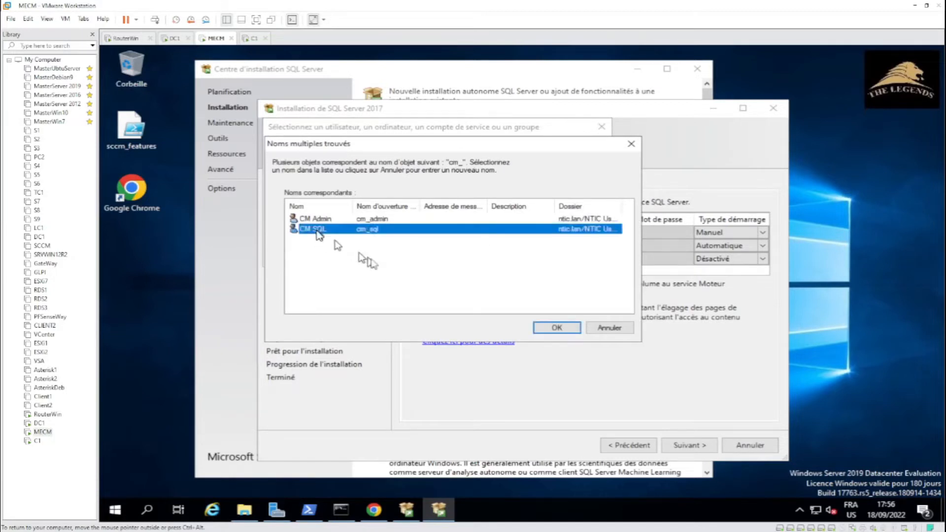
pyautogui.click(556, 328)
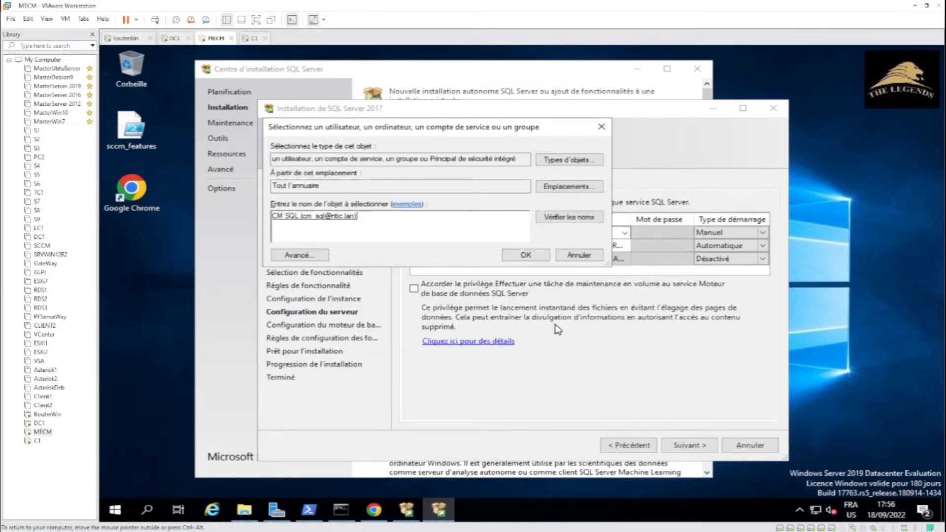
pyautogui.click(527, 256)
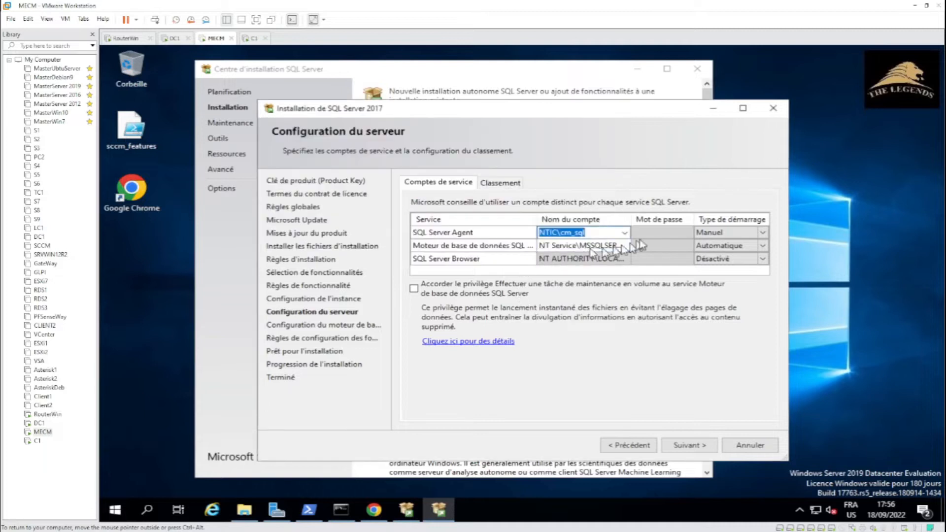
# Step: Set the SQL Server Agent startup type to Automatique and enter the service account's password
pyautogui.click(731, 235)
pyautogui.click(733, 236)
pyautogui.click(738, 244)
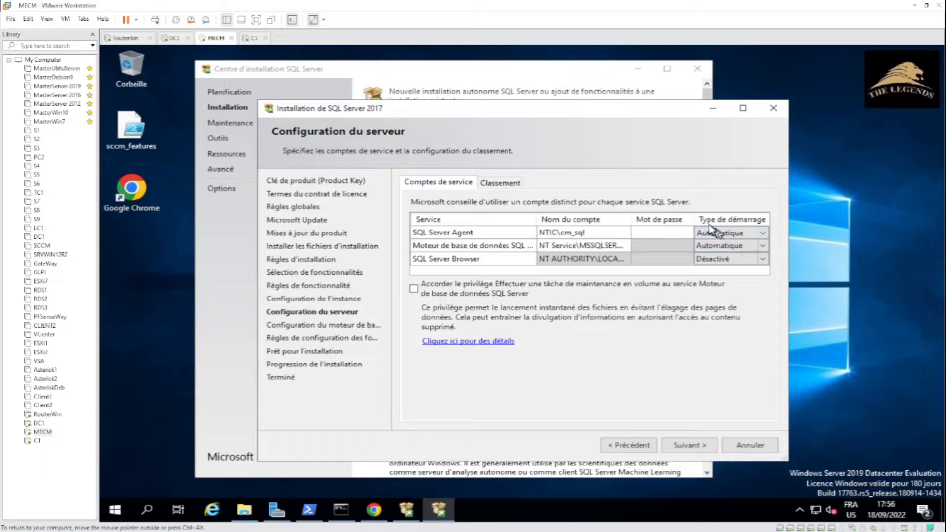
pyautogui.click(662, 232)
# Step: Copy the NTIC\cm_sql account from SQL Server Agent to the database engine service and enter its account password
pyautogui.click(598, 231)
pyautogui.hotkey('ctrl', 'c')
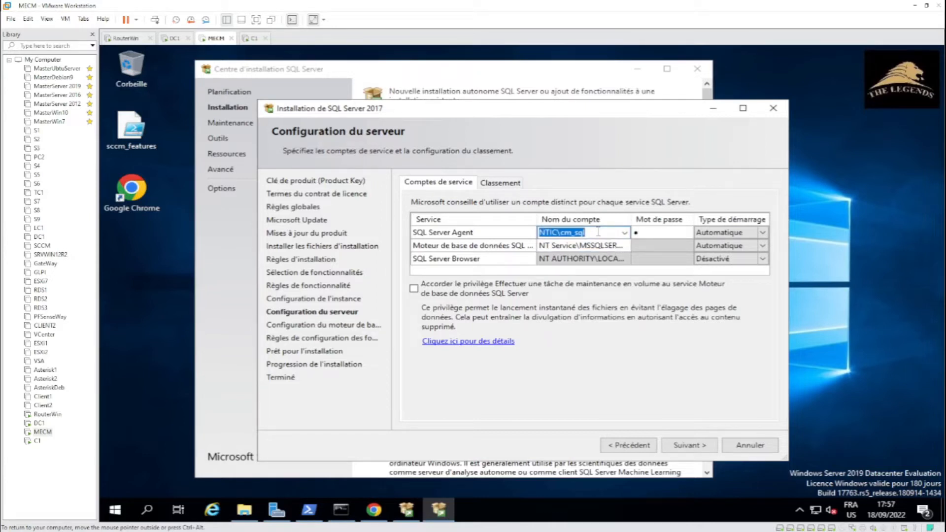
pyautogui.click(590, 249)
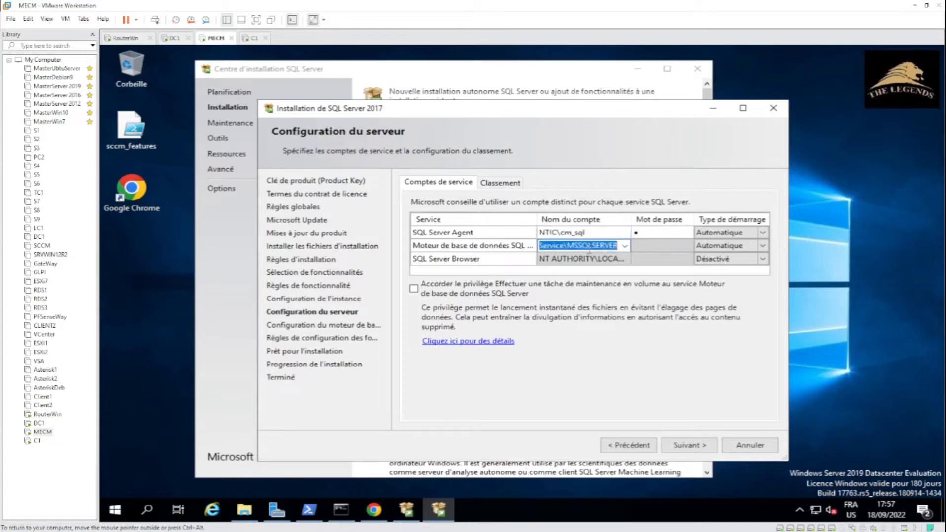
pyautogui.hotkey('ctrl', 'v')
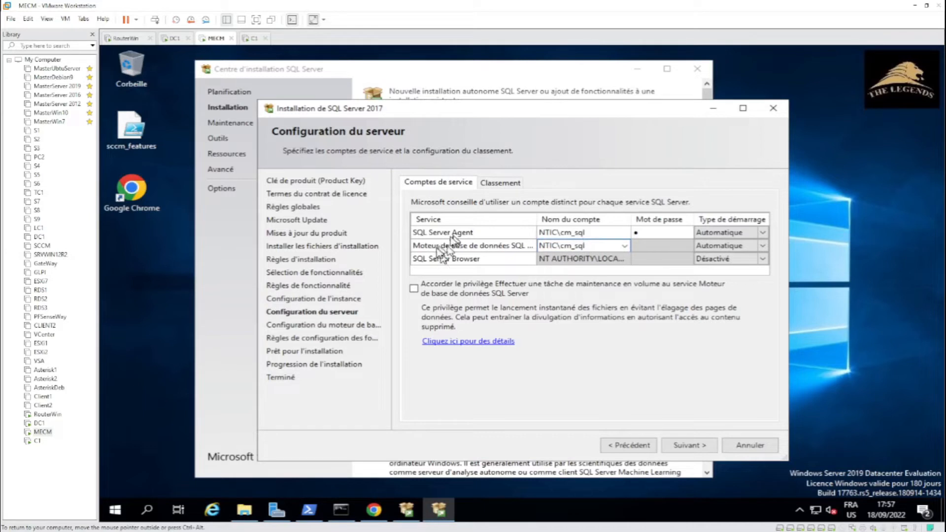
pyautogui.click(650, 245)
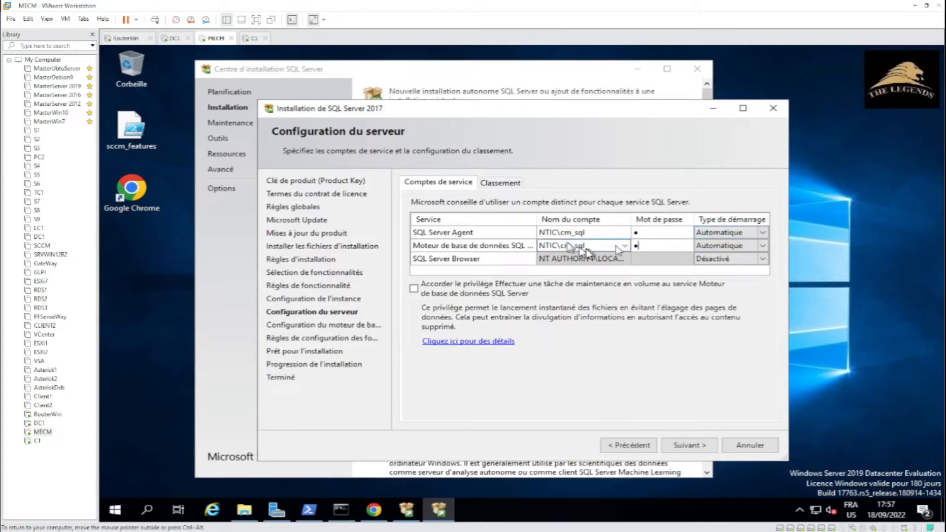
# Step: Set the database engine collation to the SQL collation SQL_Latin1_General_CP1_CI_AS
pyautogui.click(500, 183)
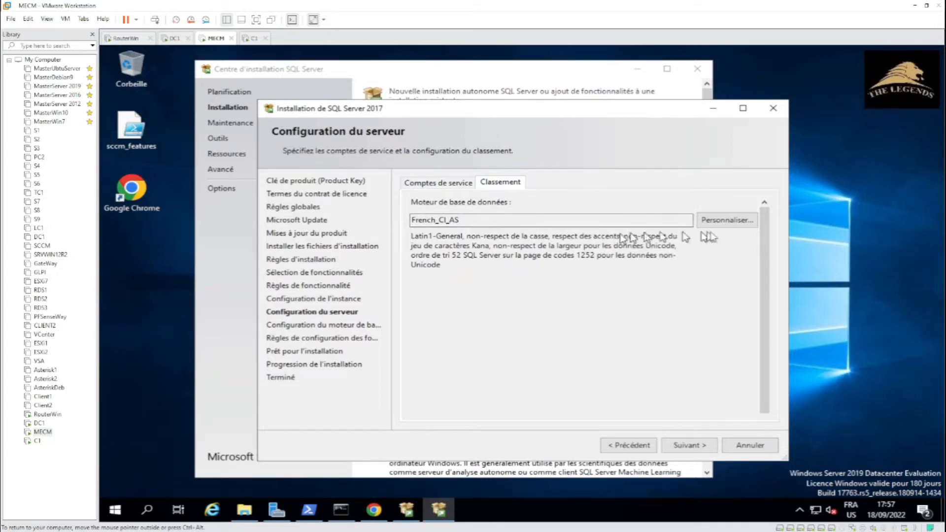
pyautogui.click(735, 226)
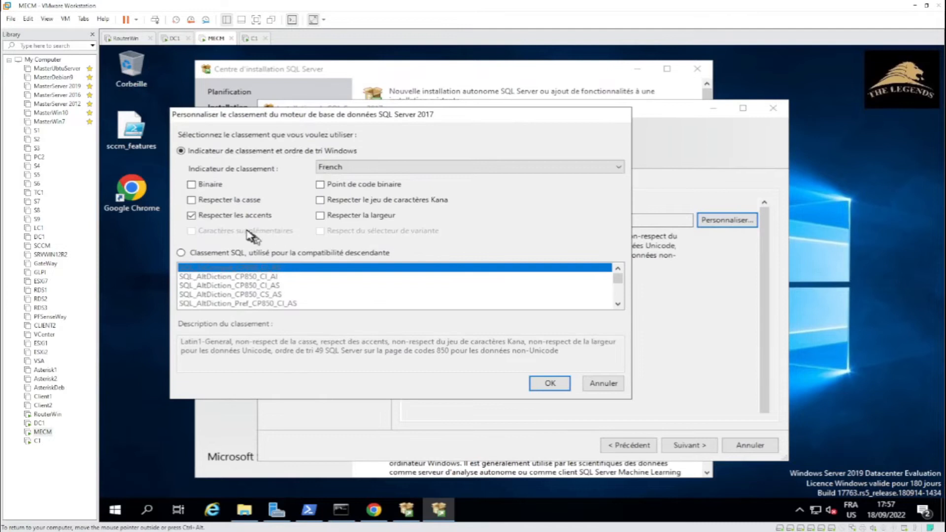
pyautogui.click(182, 253)
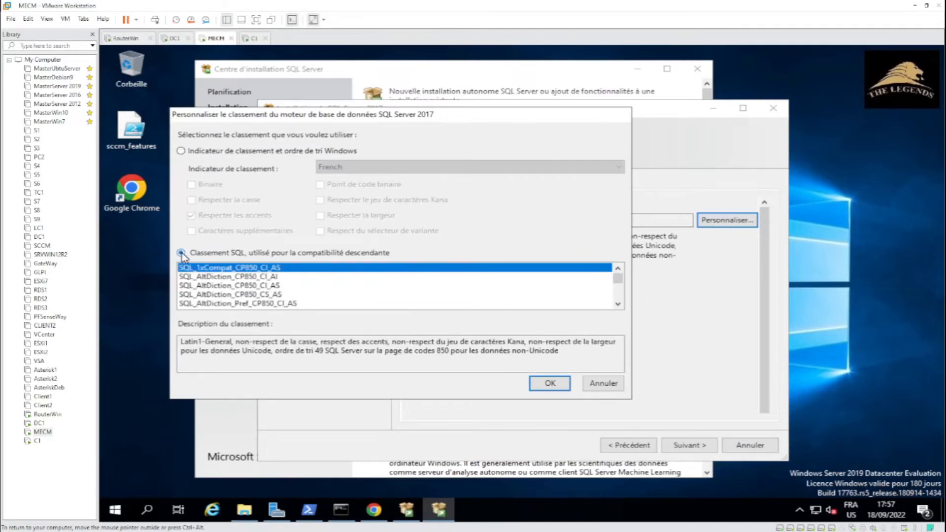
pyautogui.scroll(-5, 247, 281)
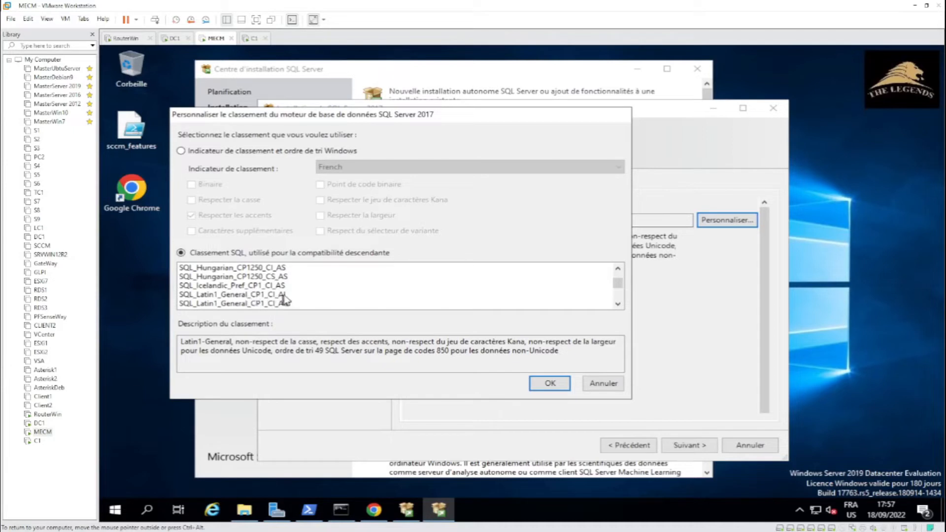
pyautogui.click(263, 304)
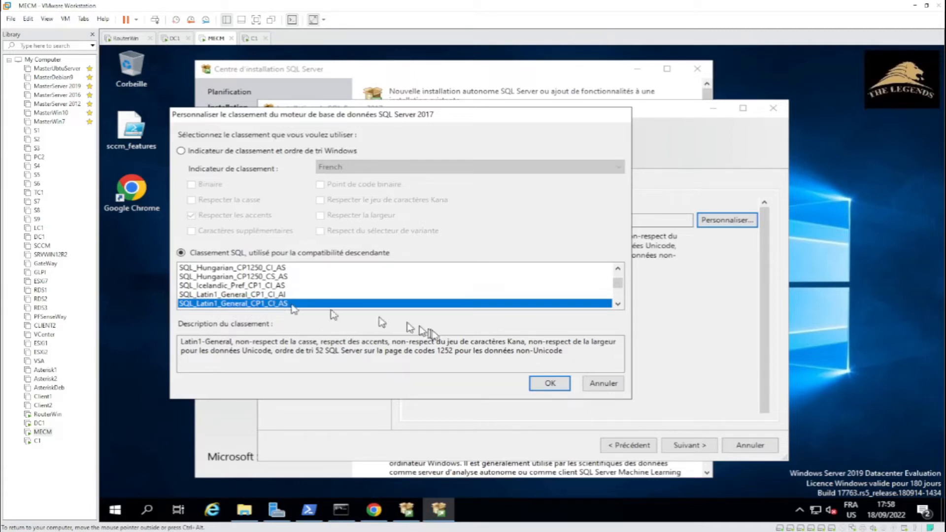
pyautogui.click(551, 383)
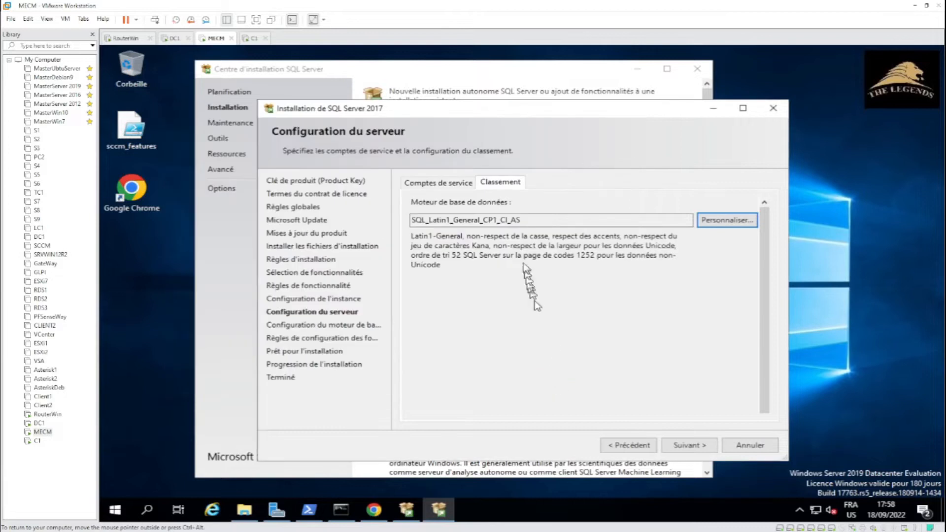
# Step: Accept the server configuration, keep Windows authentication mode, and add the current user as a SQL Server administrator
pyautogui.click(454, 183)
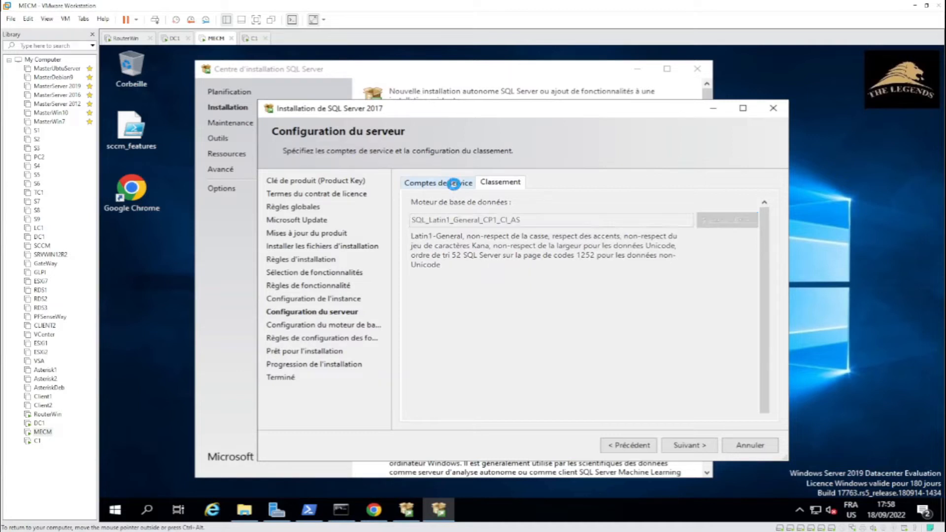
pyautogui.click(695, 446)
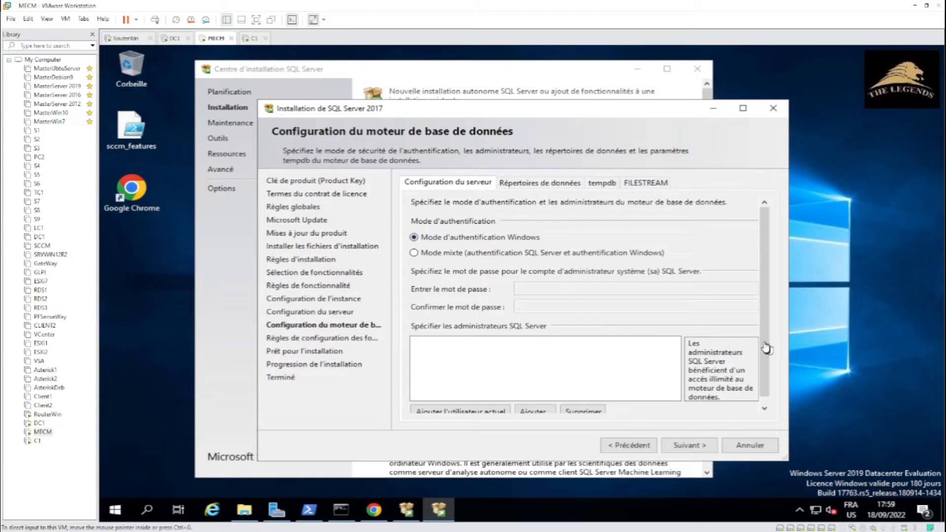
pyautogui.scroll(-1, 766, 382)
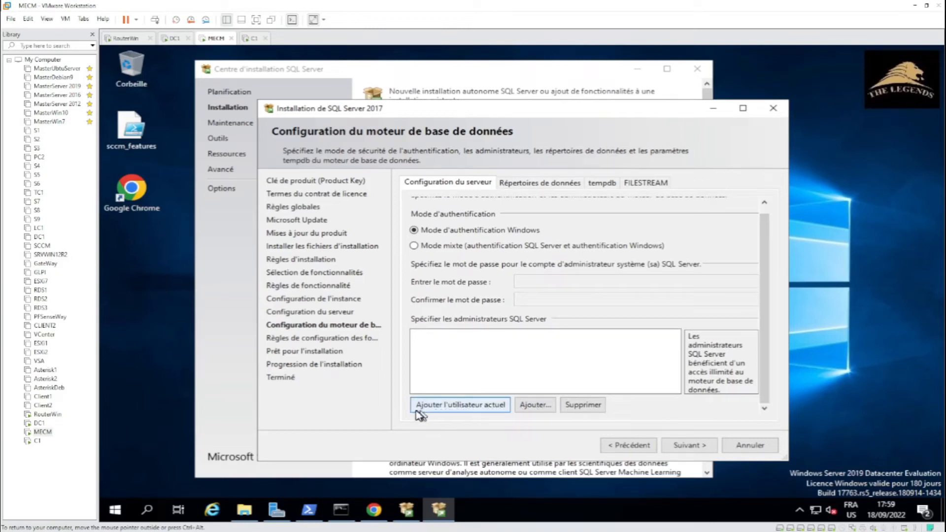
pyautogui.click(495, 406)
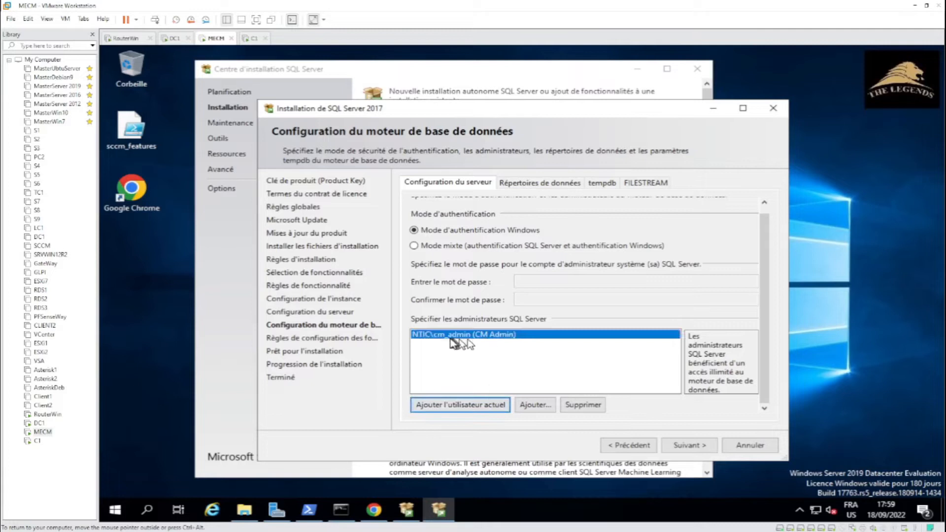
# Step: Add the CM SQL Server Admins domain group to the SQL Server administrators
pyautogui.click(532, 404)
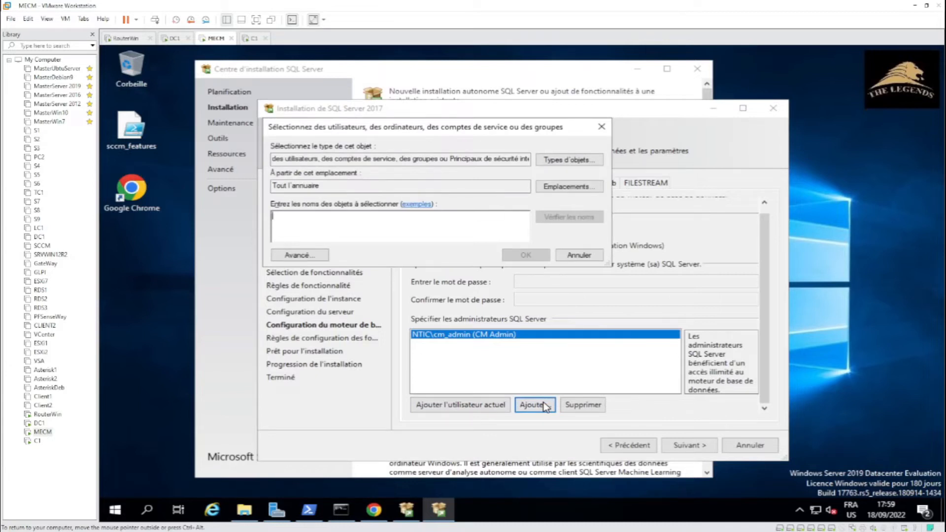
pyautogui.write('CM SQL')
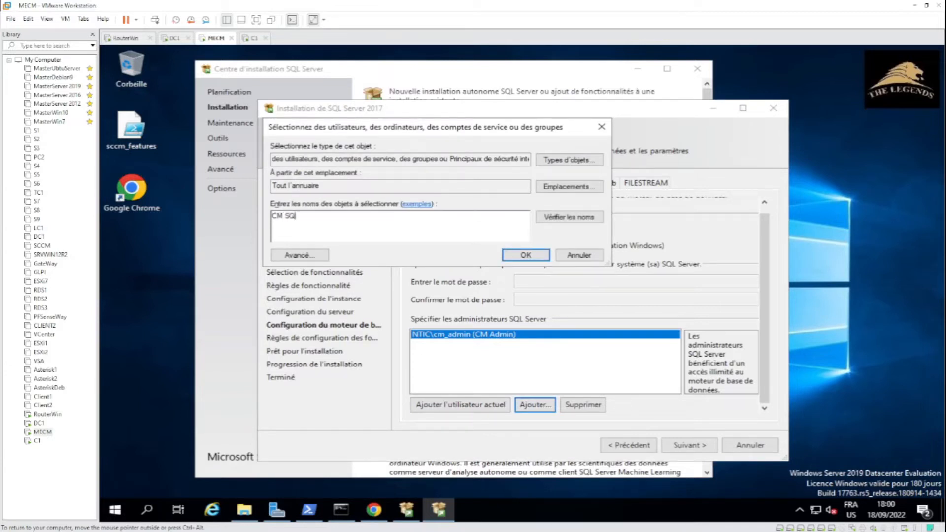
pyautogui.click(584, 217)
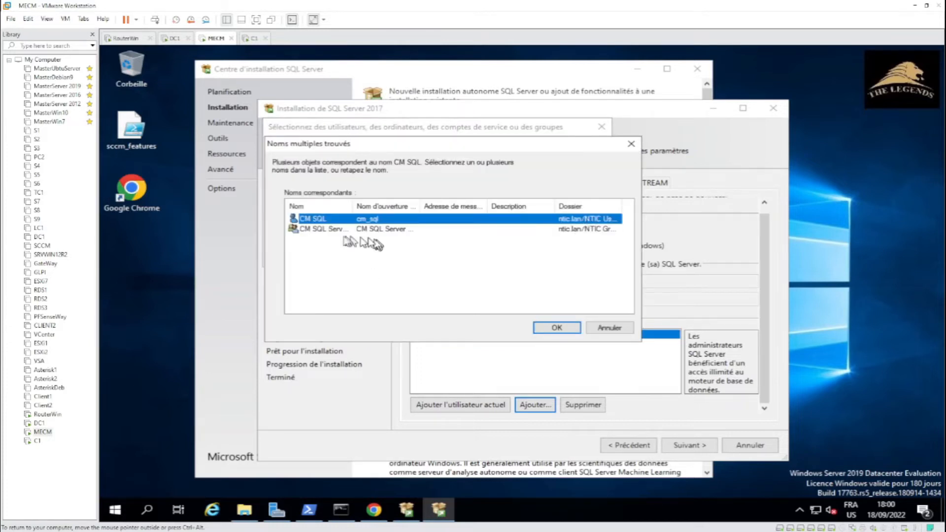
pyautogui.moveTo(353, 206); pyautogui.dragTo(404, 212)
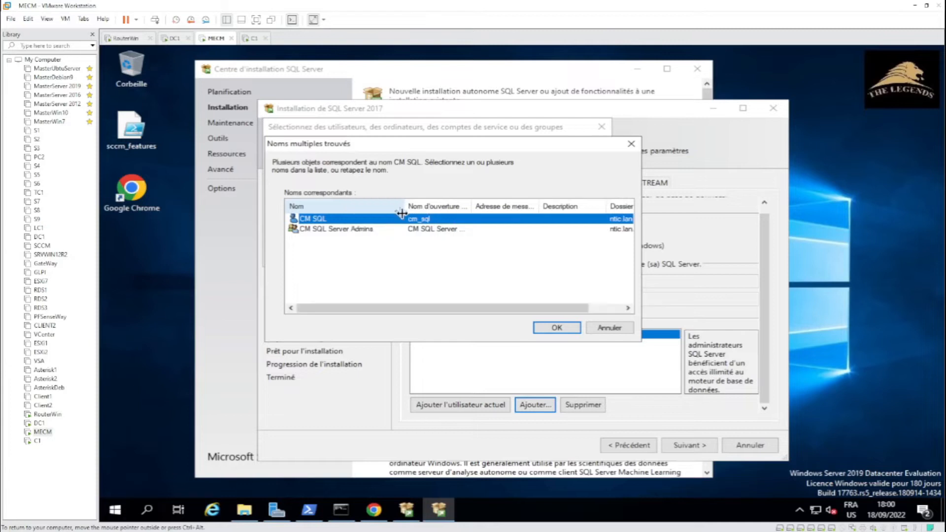
pyautogui.click(344, 230)
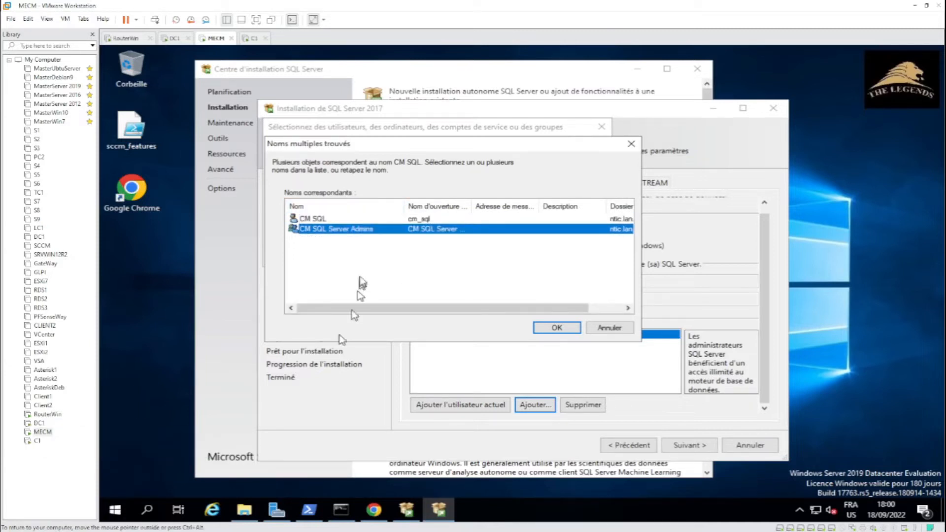
pyautogui.click(563, 328)
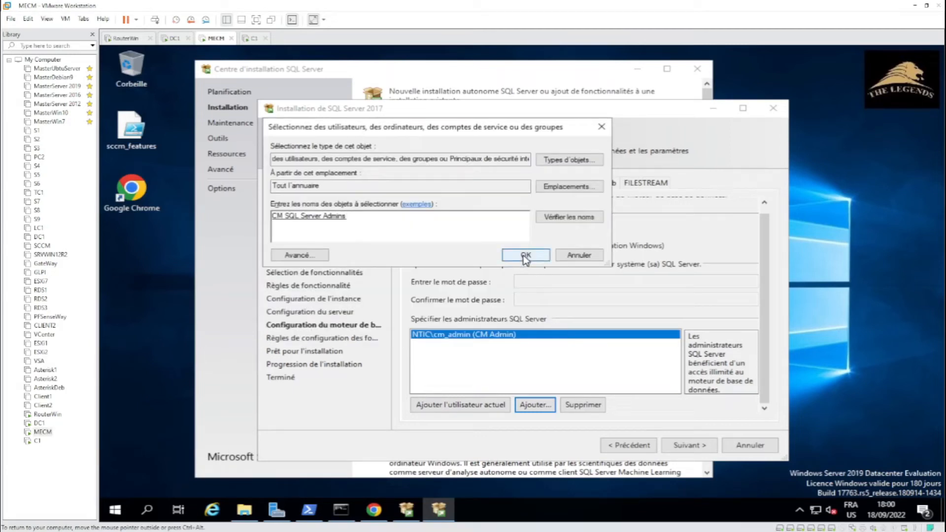
pyautogui.click(525, 256)
pyautogui.click(501, 343)
pyautogui.click(499, 336)
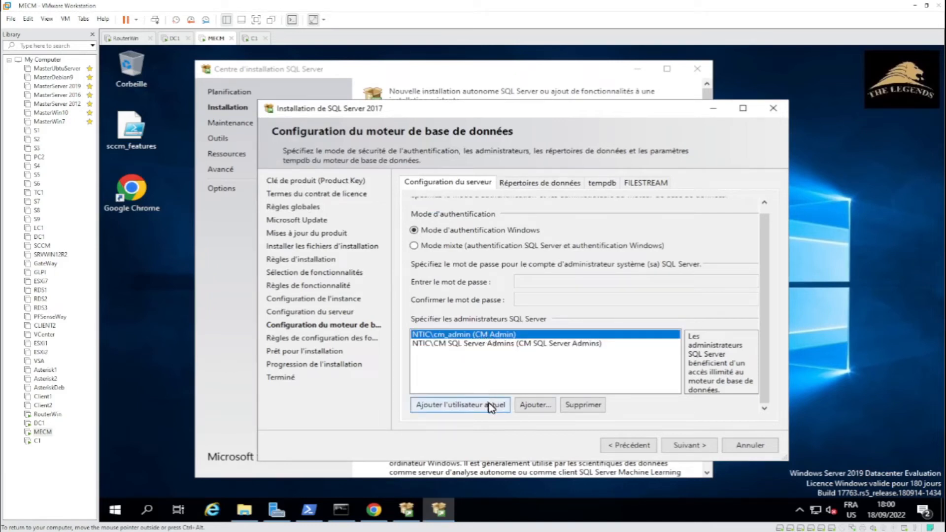
pyautogui.click(501, 343)
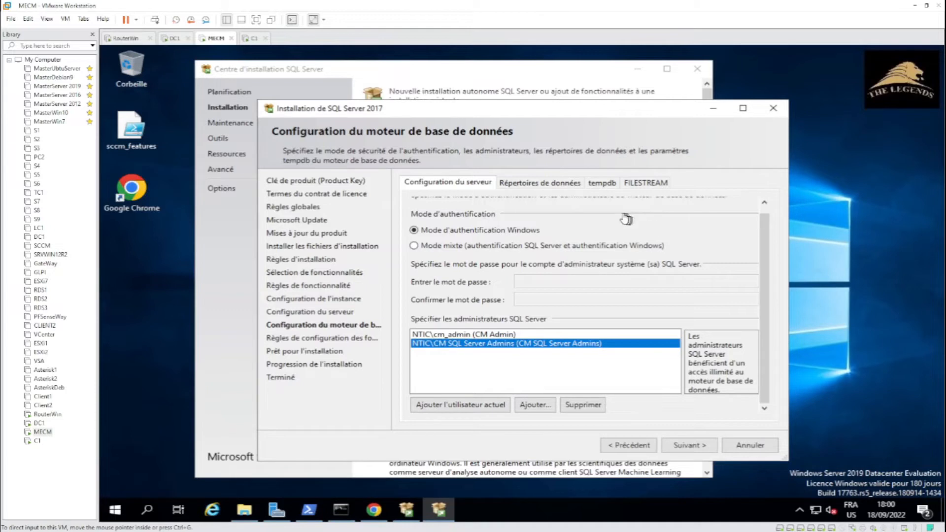
# Step: Set the autogrowth of the tempdb data files to 256 MB, keeping four files with an 8 MB initial size
pyautogui.click(599, 187)
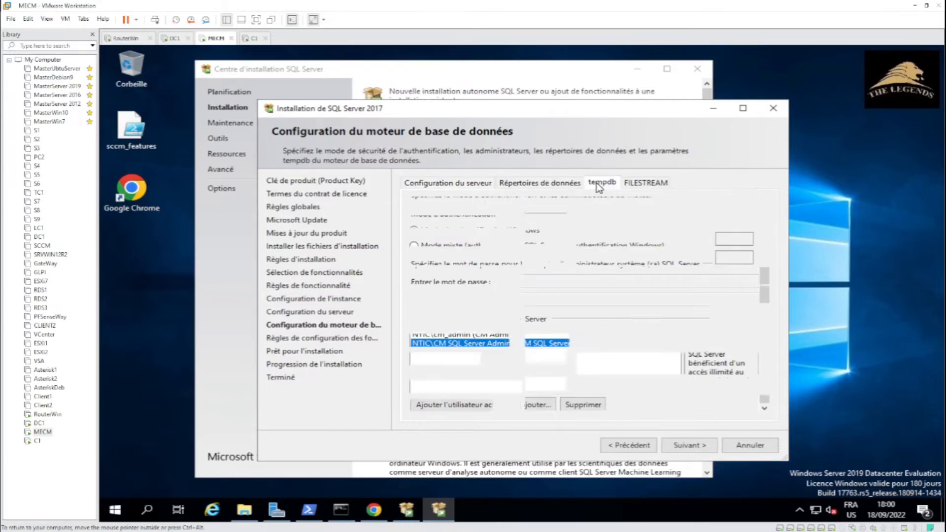
pyautogui.click(540, 220)
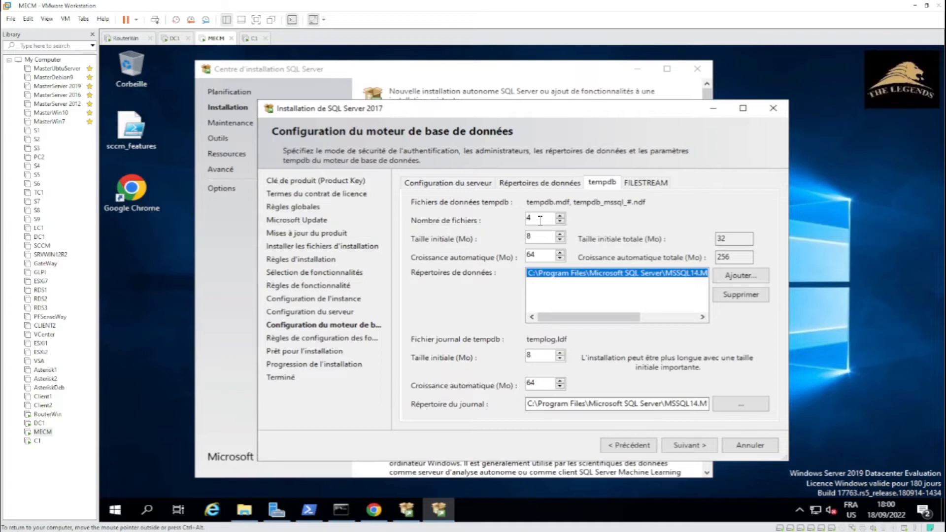
pyautogui.doubleClick(540, 220)
pyautogui.click(544, 235)
pyautogui.doubleClick(543, 235)
pyautogui.doubleClick(541, 254)
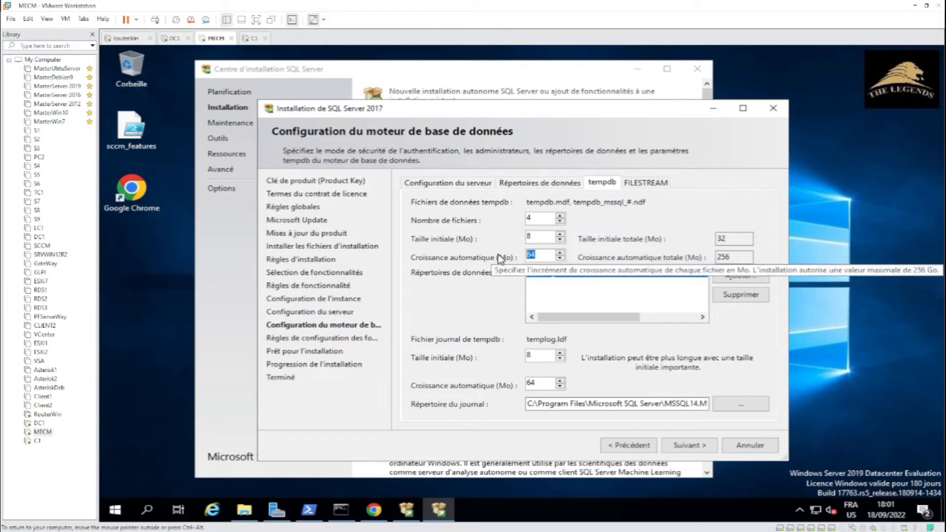
pyautogui.write('25')
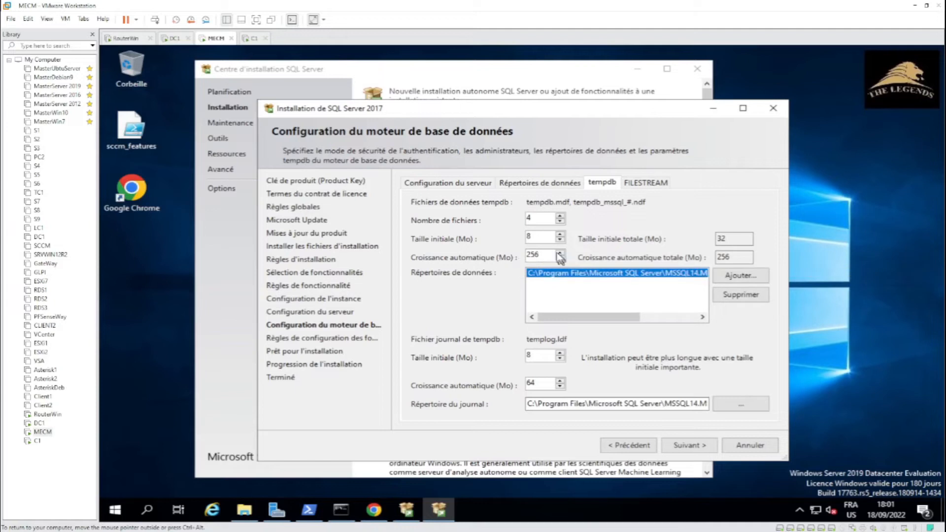
pyautogui.moveTo(540, 216); pyautogui.dragTo(511, 220)
# Step: Replace the default tempdb data directory with a new folder named cm_tempdb on the db64k_cm (D:) drive
pyautogui.click(741, 296)
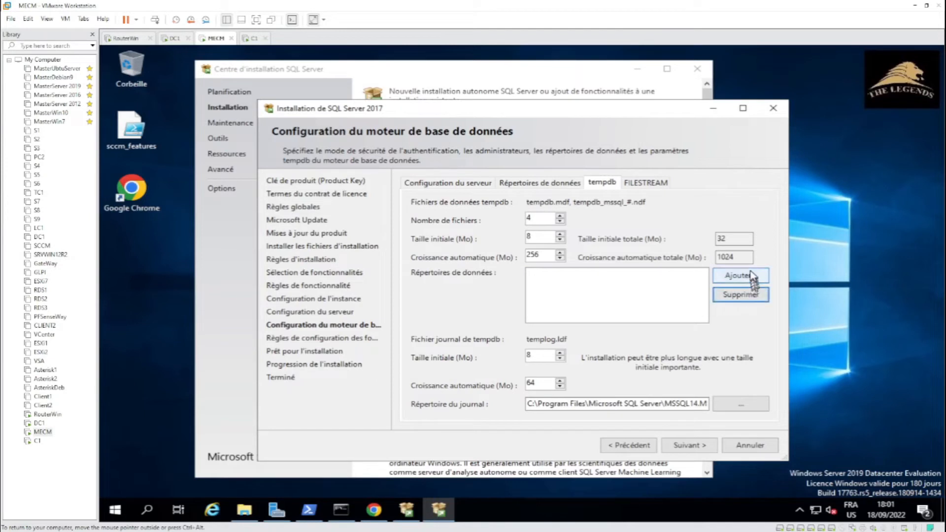
pyautogui.click(749, 276)
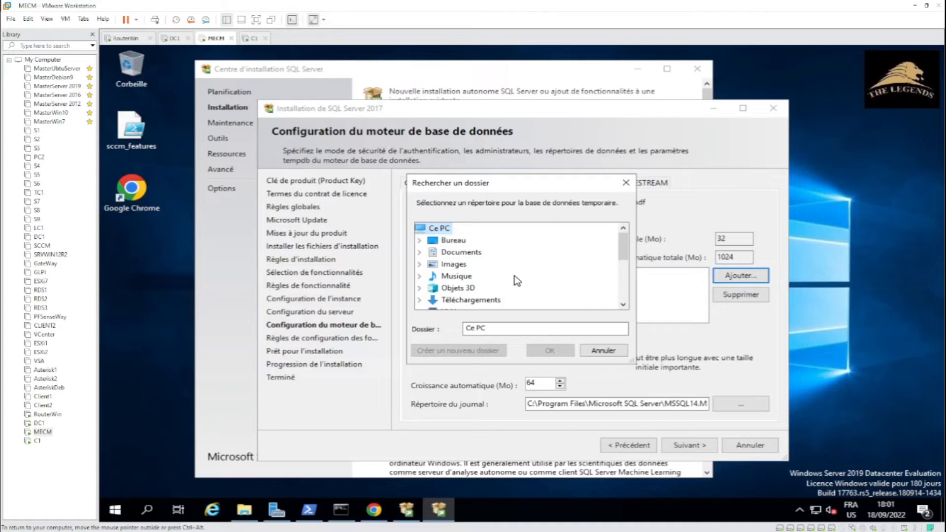
pyautogui.scroll(-3, 516, 280)
pyautogui.scroll(1, 492, 281)
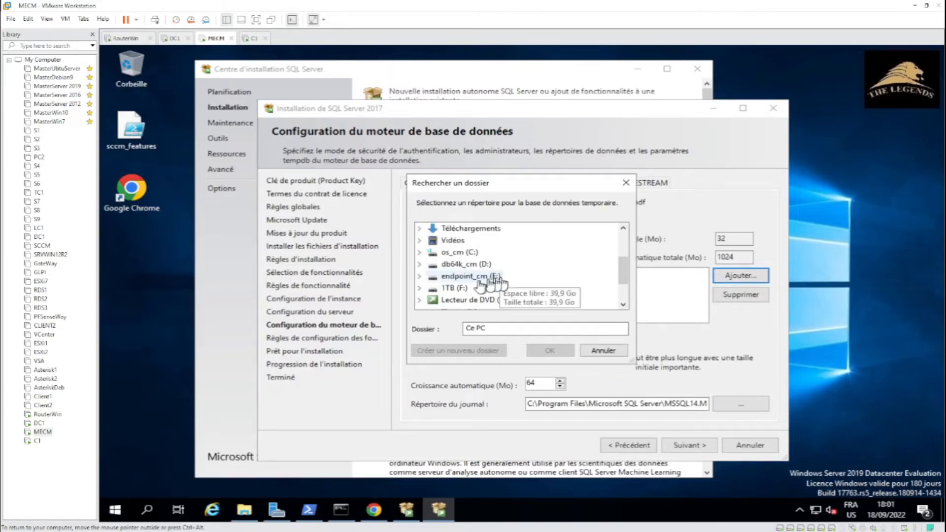
pyautogui.click(469, 266)
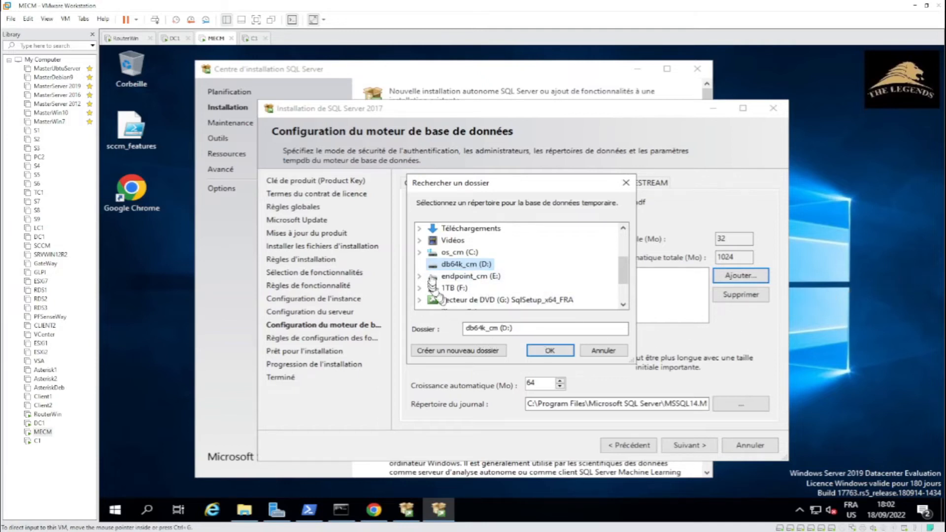
pyautogui.click(474, 352)
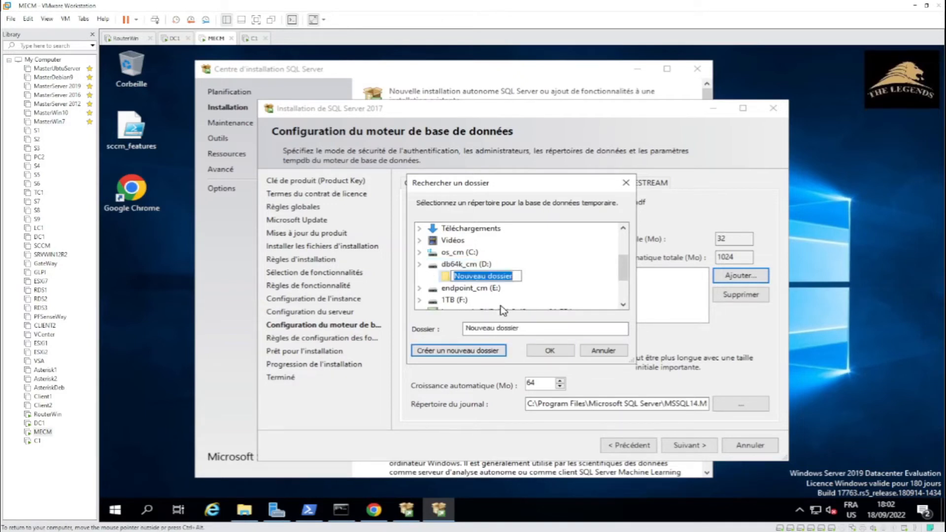
pyautogui.write('cm_tempdb')
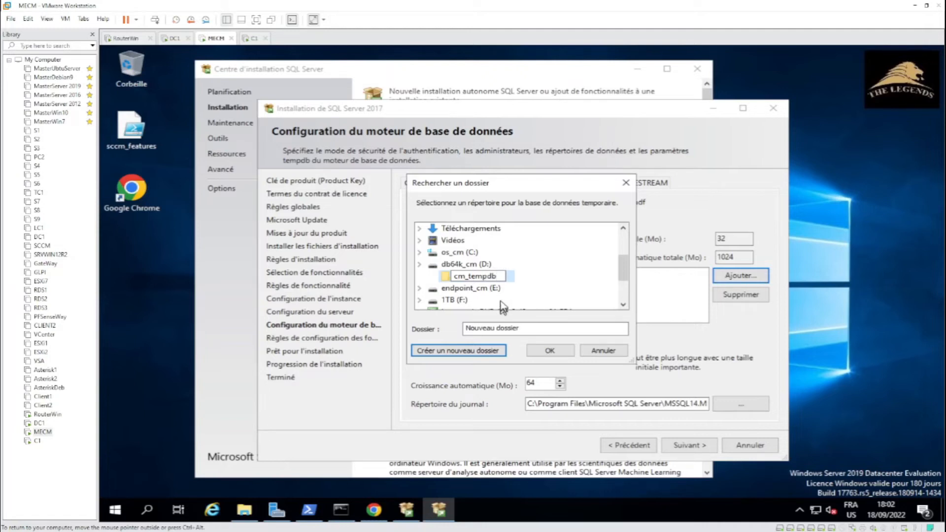
pyautogui.click(531, 274)
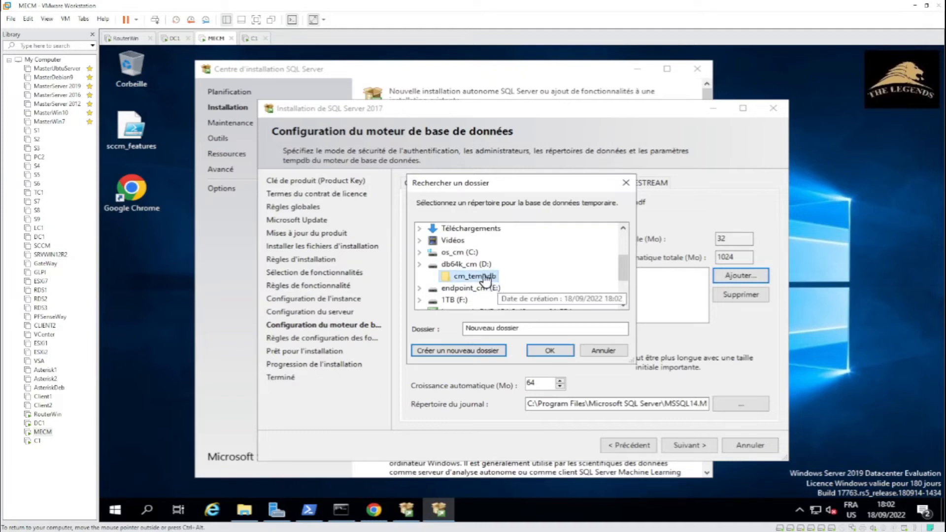
pyautogui.click(549, 351)
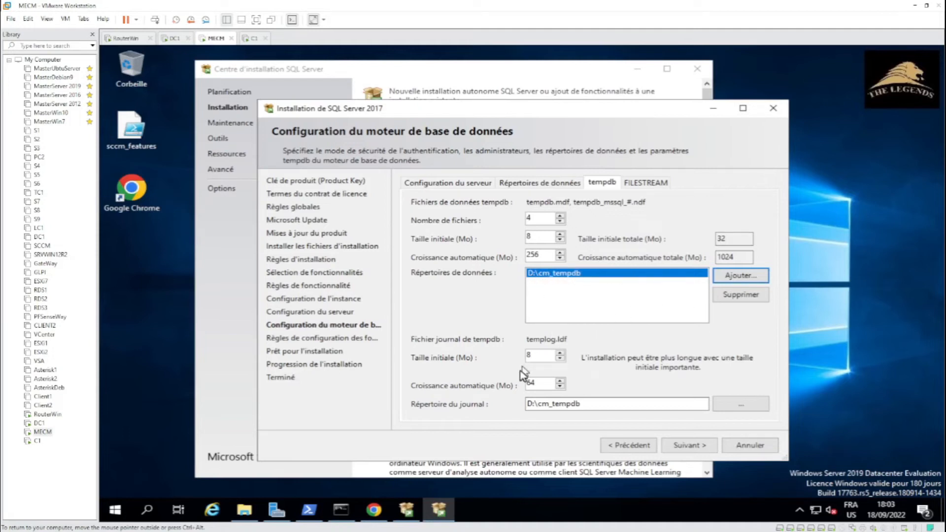
# Step: Set the tempdb log file's autogrowth to 256 MB and accept the database engine configuration
pyautogui.doubleClick(531, 355)
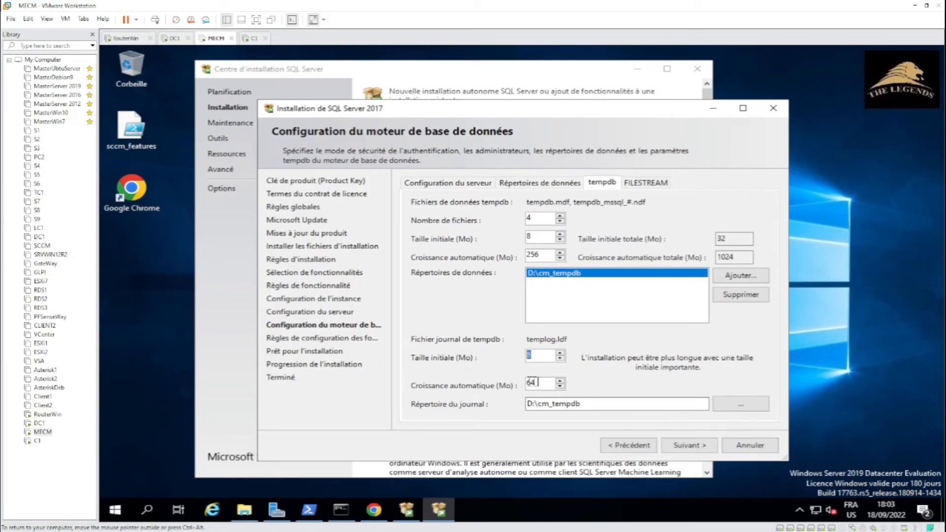
pyautogui.press('Tab')
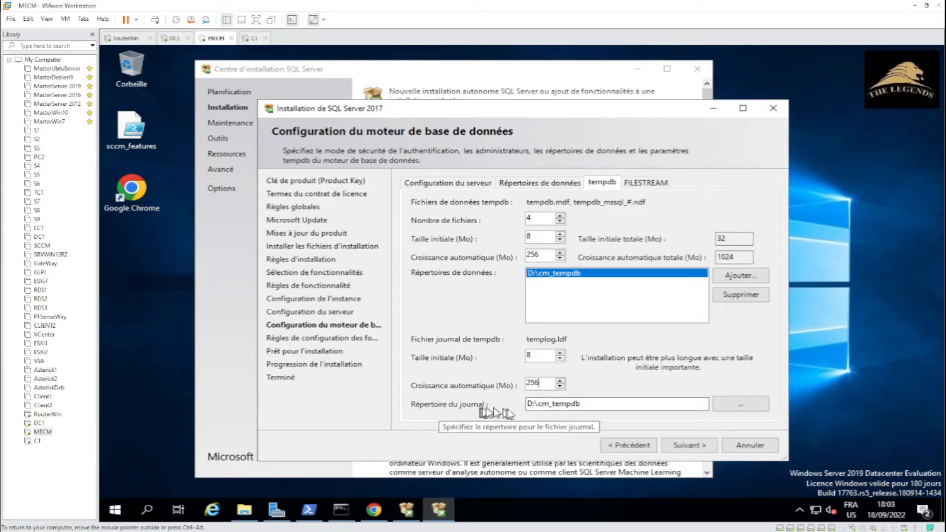
pyautogui.click(605, 405)
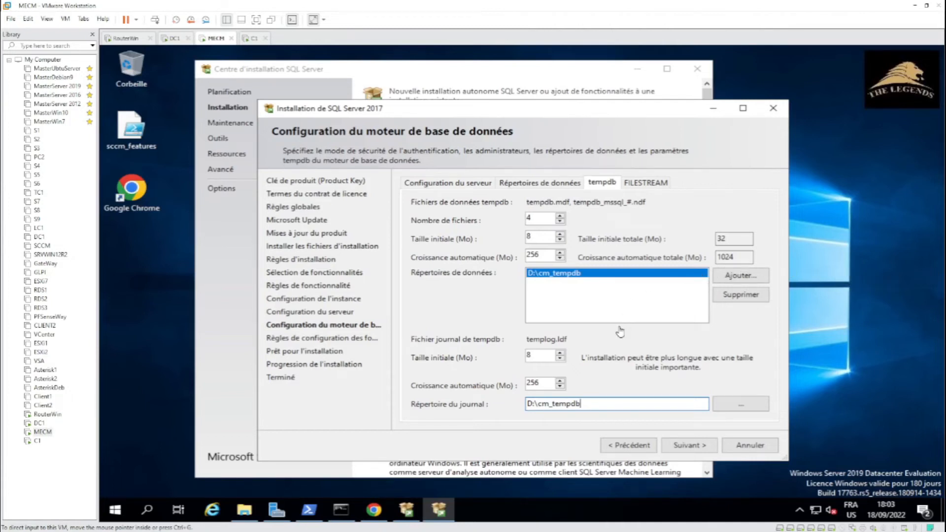
pyautogui.click(698, 447)
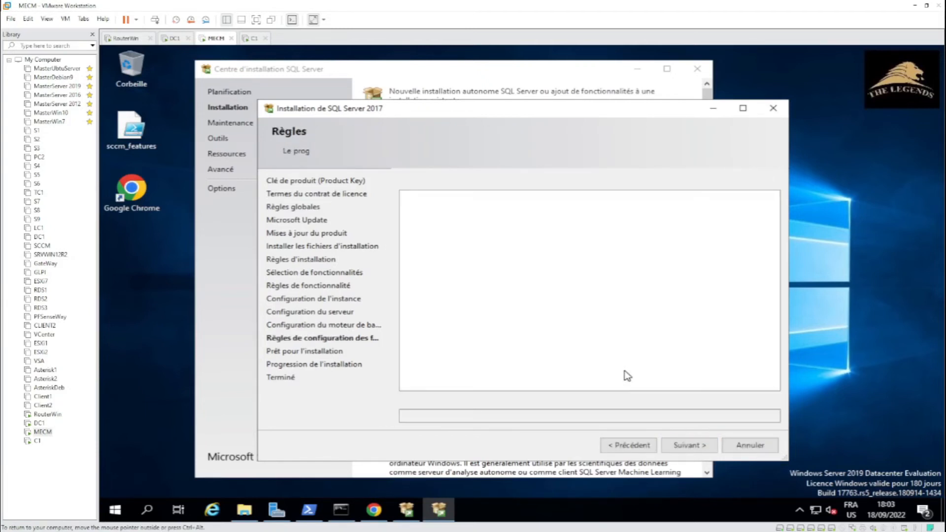
# Step: Review the installation summary, checking the instance, service accounts, tempdb settings, collation and administrators
pyautogui.scroll(-8, 512, 286)
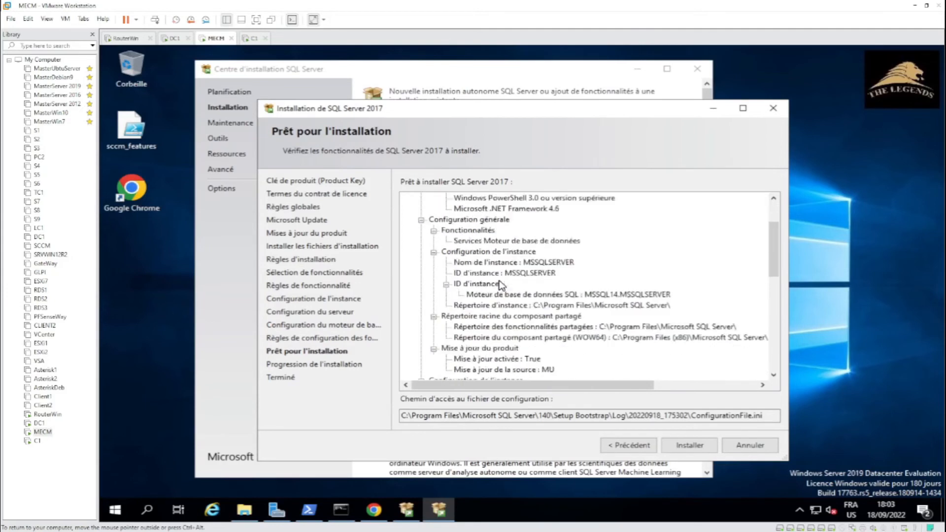
pyautogui.scroll(-4, 501, 284)
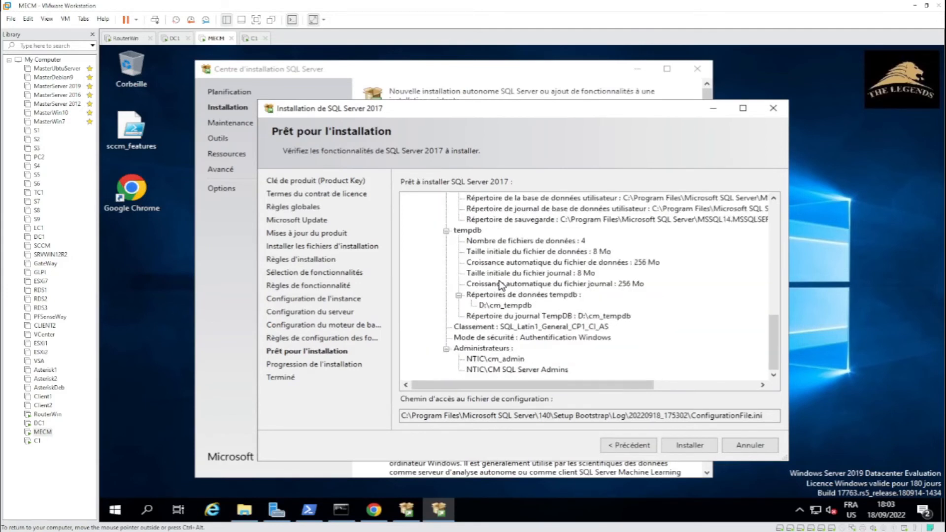
pyautogui.scroll(10, 501, 284)
pyautogui.scroll(-5, 512, 285)
pyautogui.scroll(-1, 512, 285)
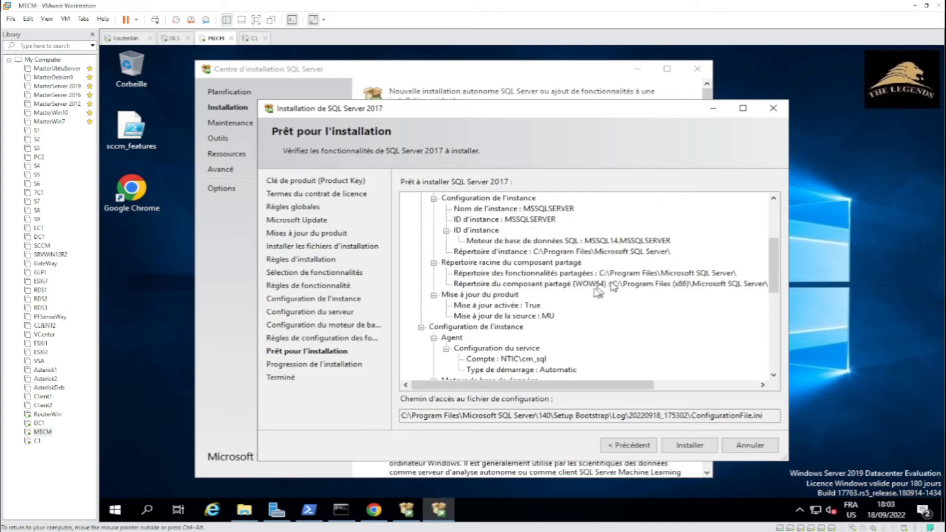
pyautogui.scroll(-1, 538, 299)
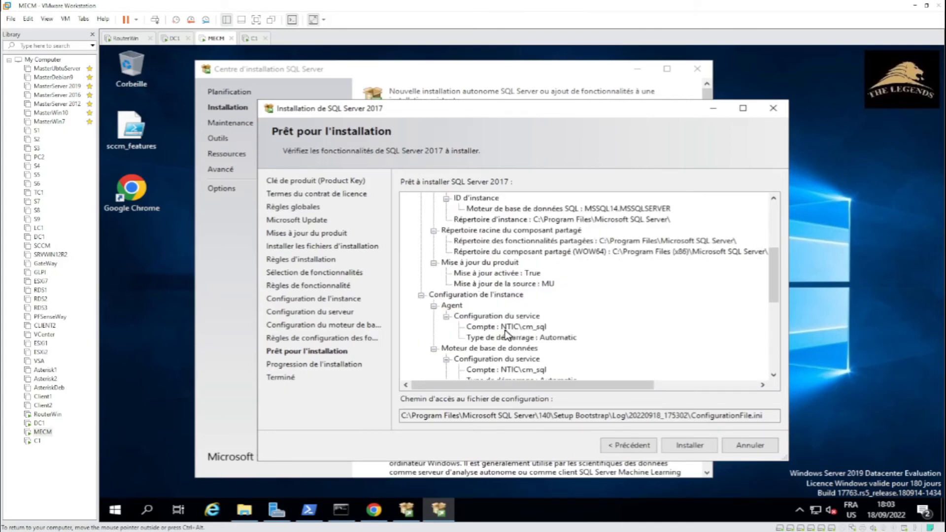
pyautogui.scroll(-1, 547, 331)
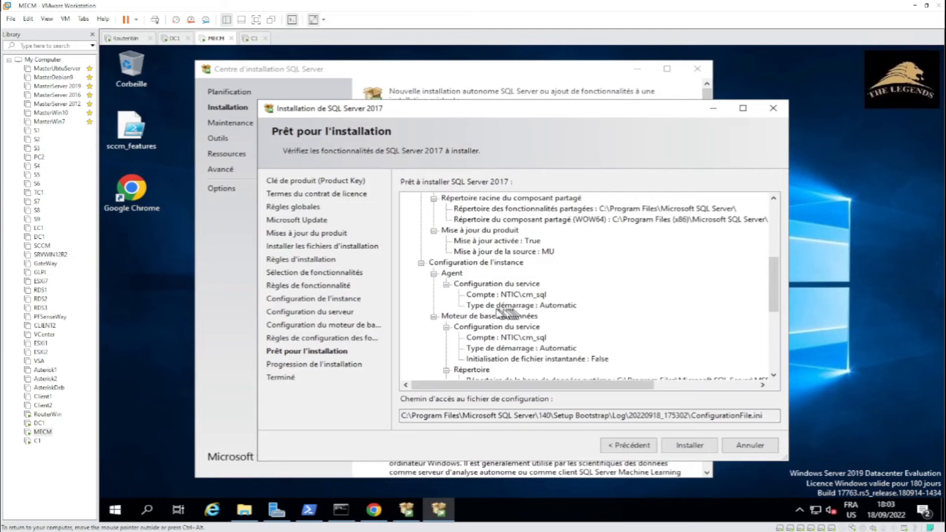
pyautogui.scroll(-1, 564, 308)
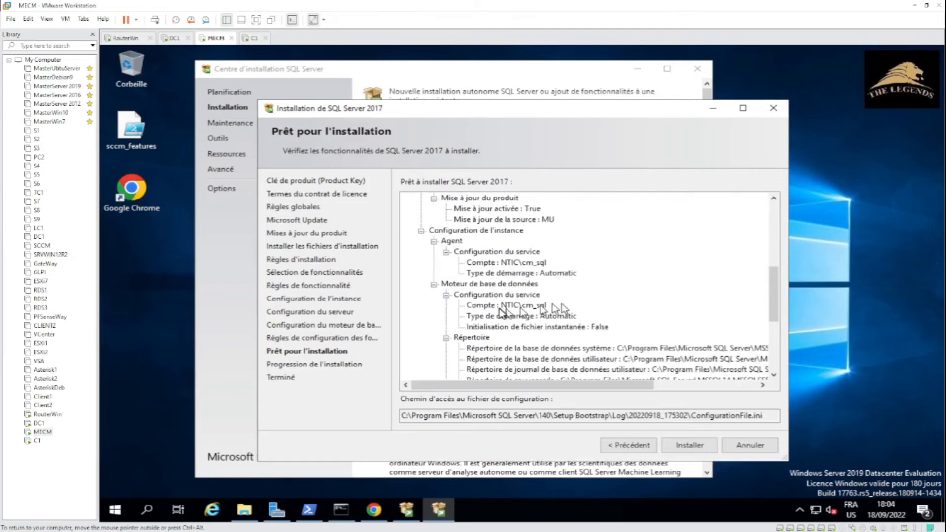
pyautogui.scroll(-3, 493, 310)
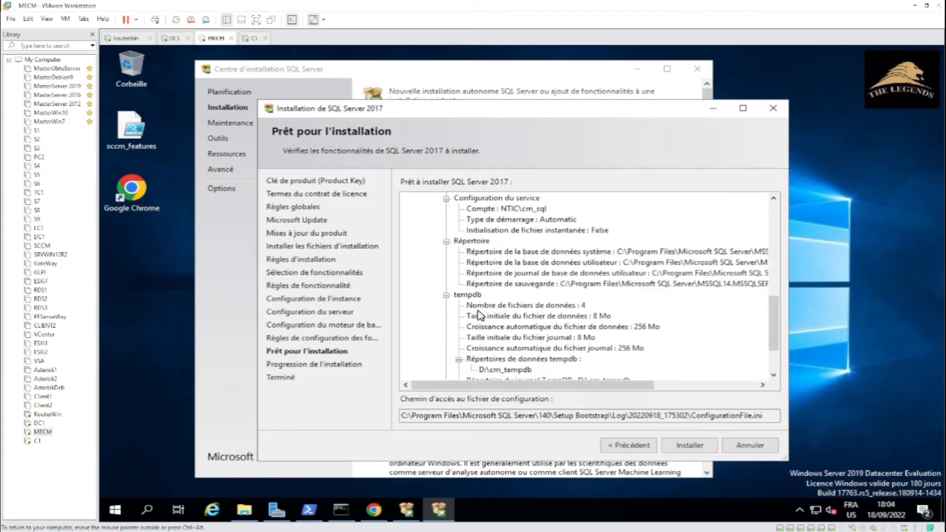
pyautogui.scroll(-2, 468, 296)
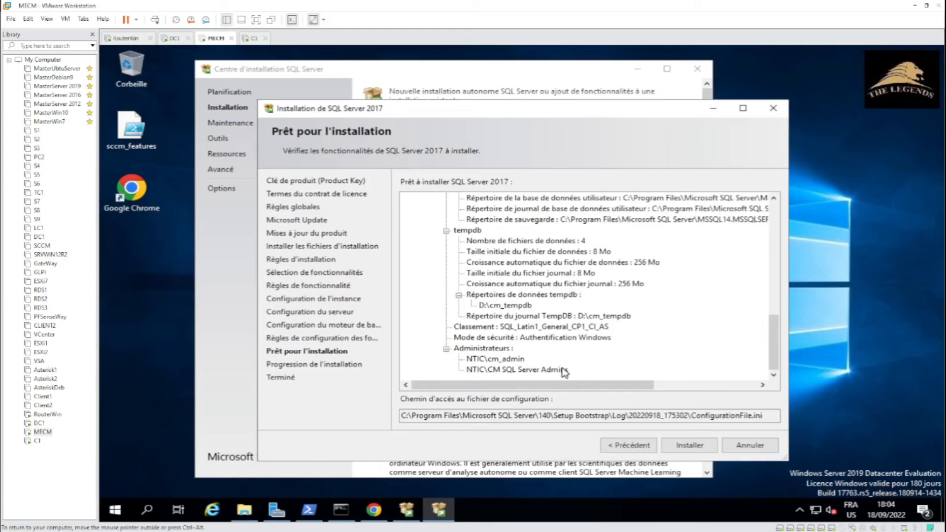
# Step: Run the SQL Server 2017 installation and check the status of every installed component
pyautogui.click(696, 444)
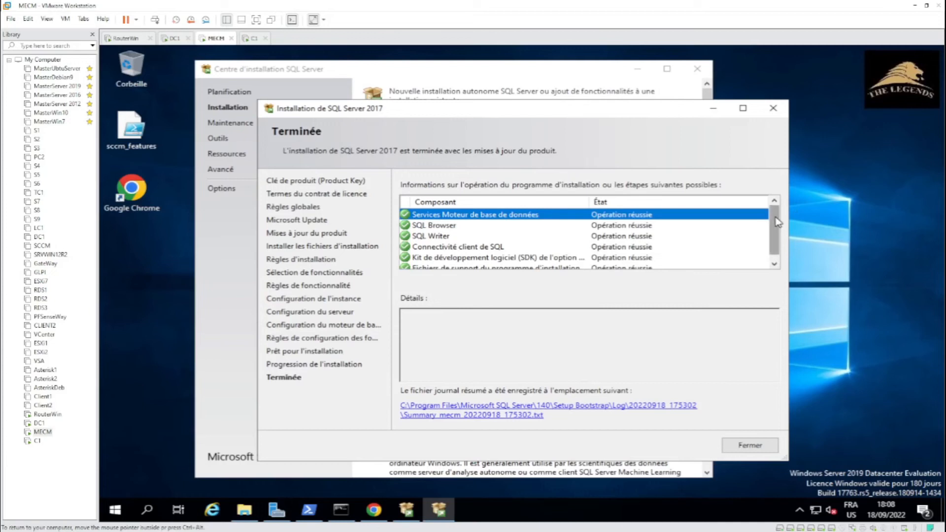
pyautogui.click(776, 263)
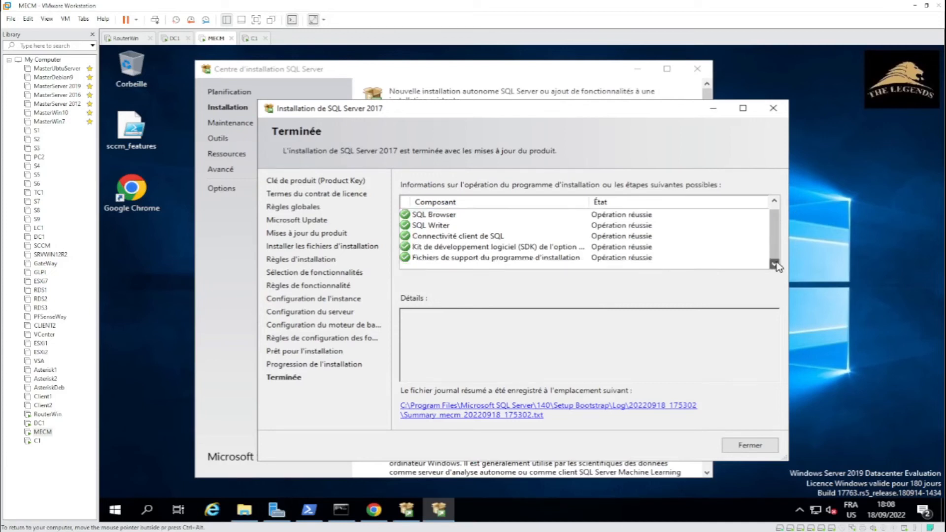
pyautogui.moveTo(774, 252); pyautogui.dragTo(776, 218)
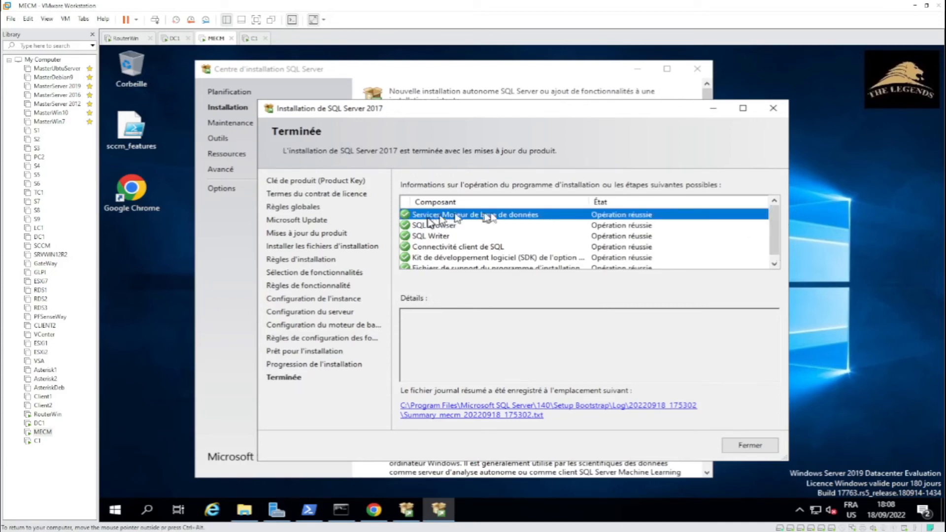
# Step: Look through the installed component list, and close the SQL Server 2017 setup wizard and the installation center
pyautogui.scroll(-1, 643, 237)
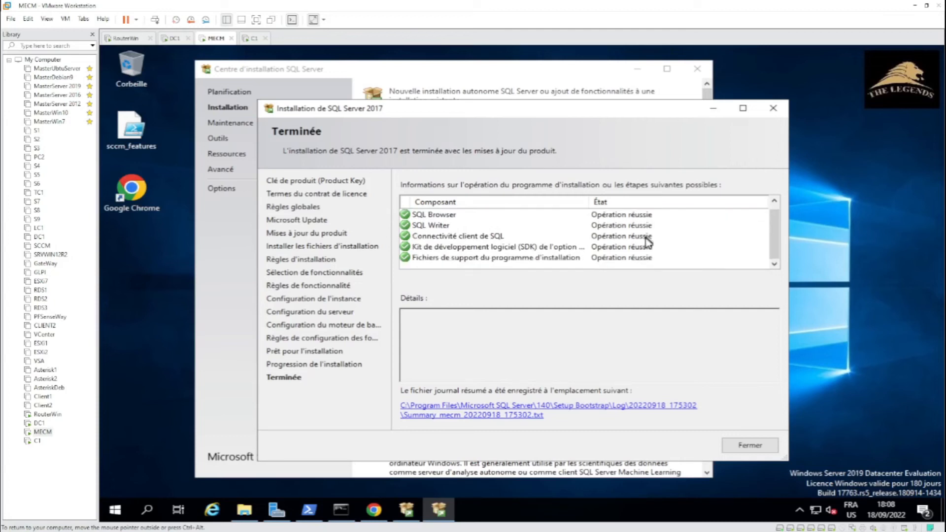
pyautogui.scroll(1, 641, 249)
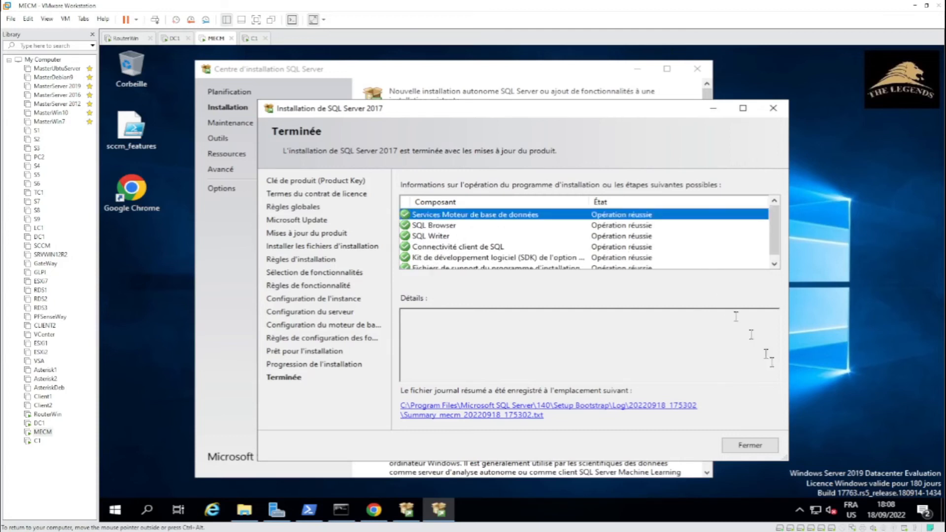
pyautogui.click(750, 445)
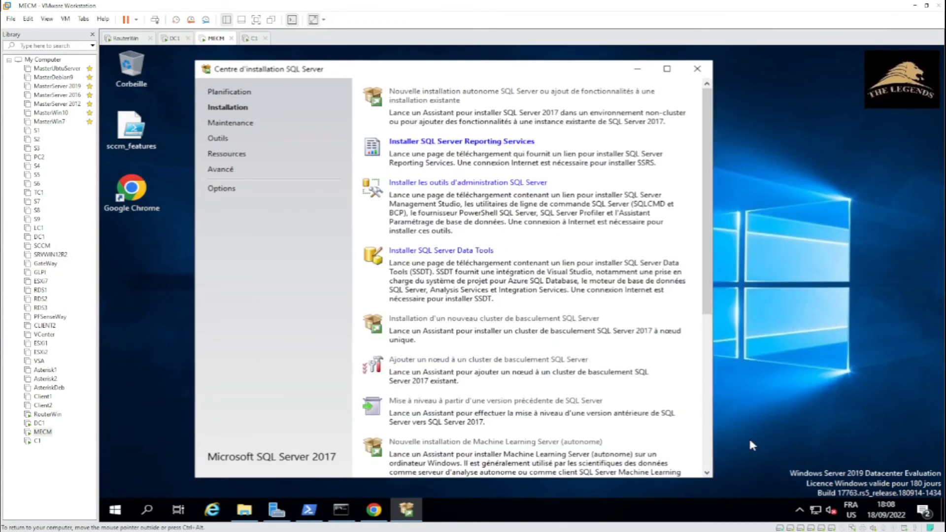
pyautogui.click(697, 69)
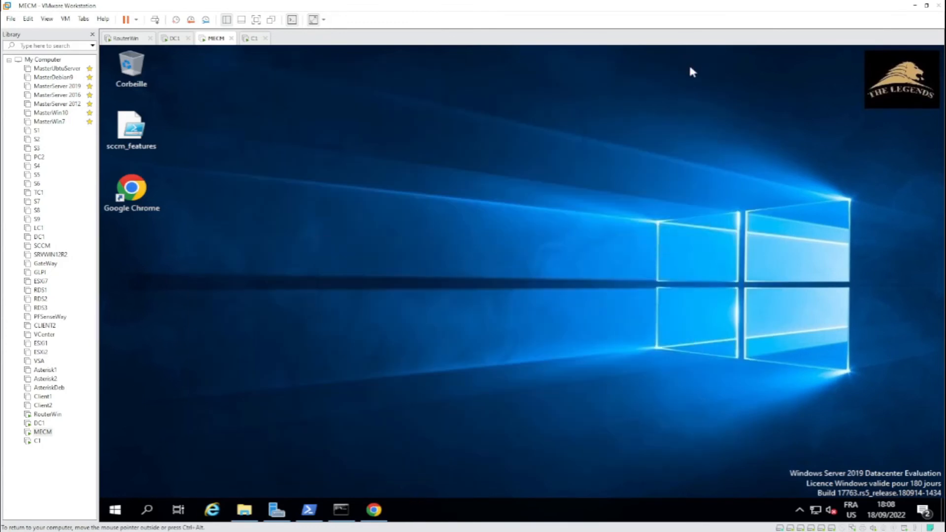
# Step: Eject the SqlSetup_x64_FRA disc from DVD drive G: in File Explorer
pyautogui.click(244, 510)
pyautogui.click(444, 397)
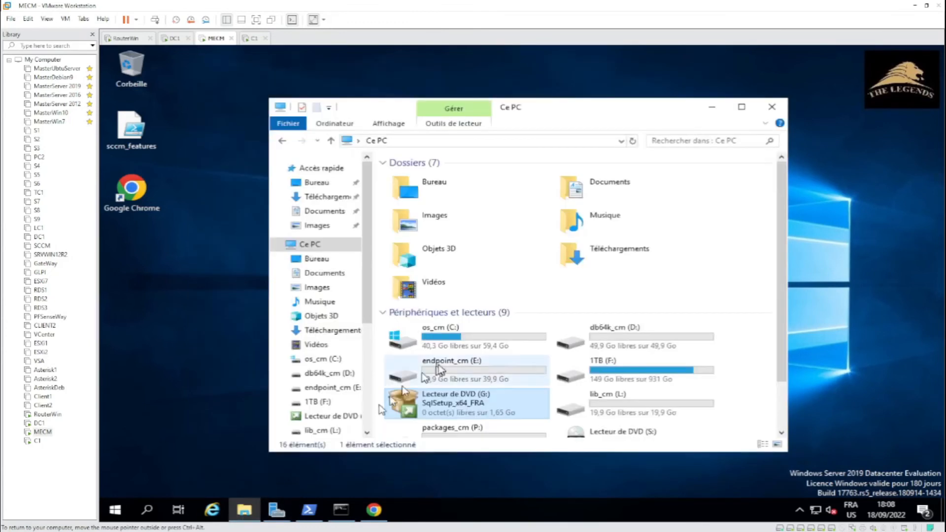
pyautogui.rightClick(467, 412)
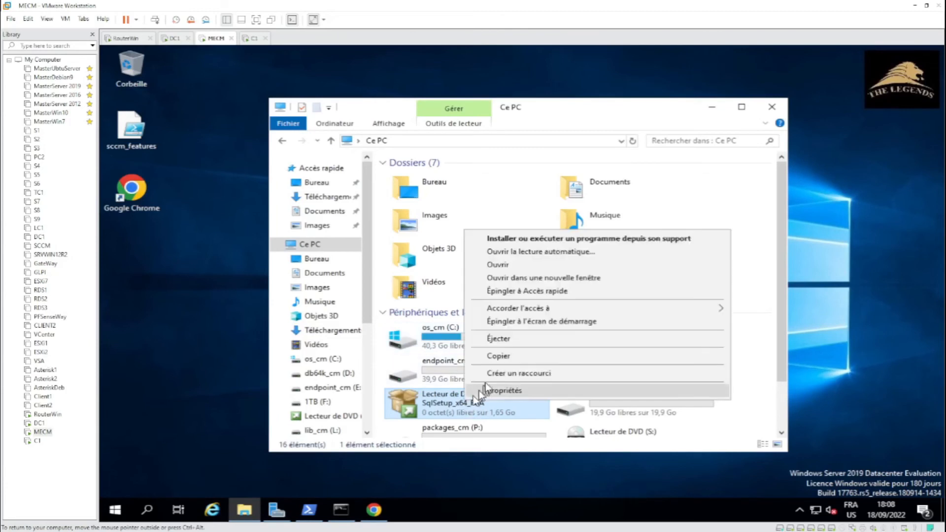
pyautogui.click(510, 346)
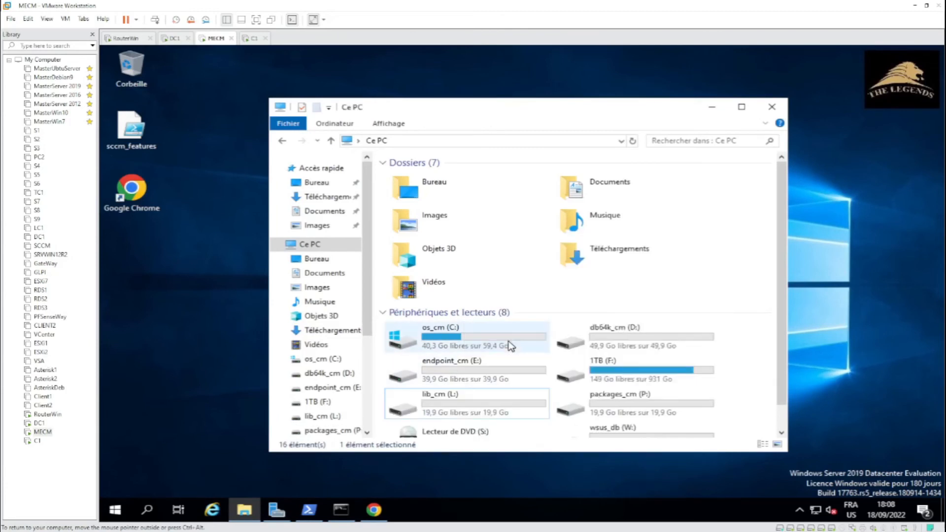
# Step: Run SQLServerReportingServices as administrator from the Databank\SCCM folder on the 1TB (F:) drive and allow it to make changes
pyautogui.click(317, 403)
pyautogui.doubleClick(440, 202)
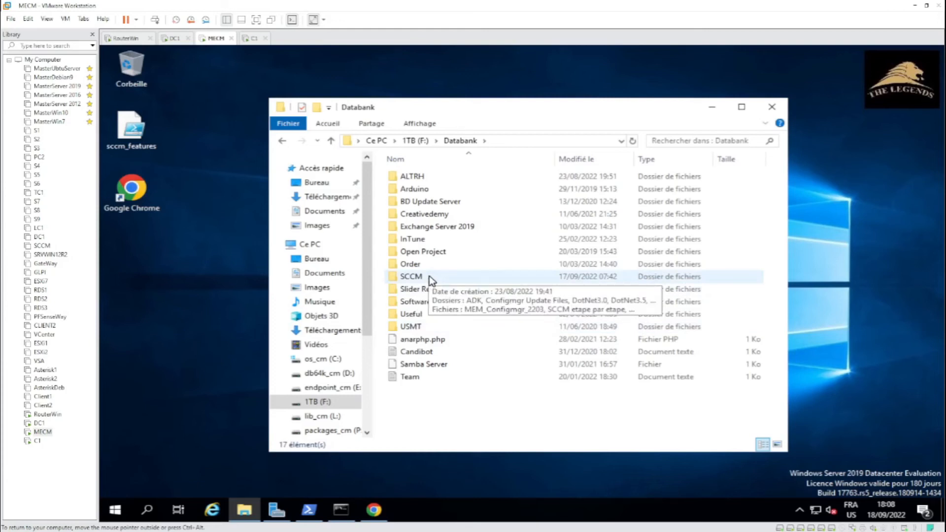
pyautogui.doubleClick(432, 279)
pyautogui.rightClick(463, 350)
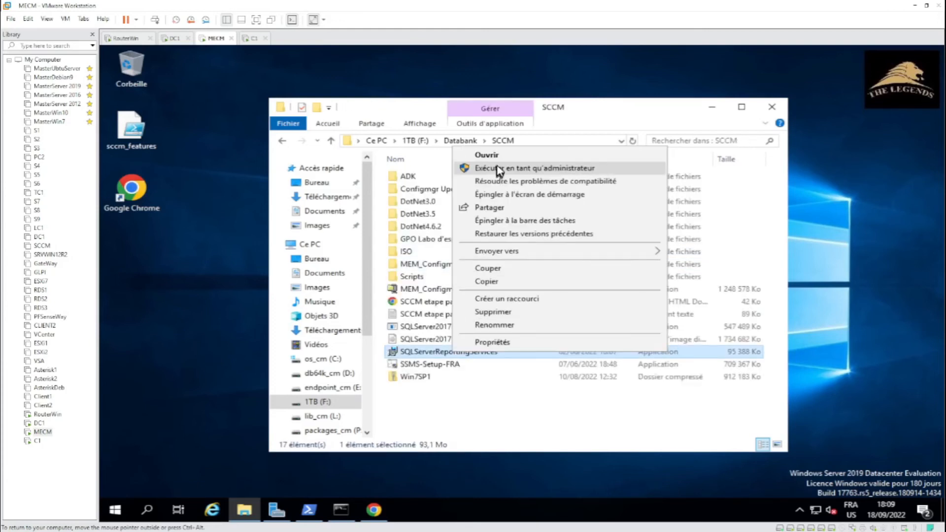
pyautogui.click(535, 171)
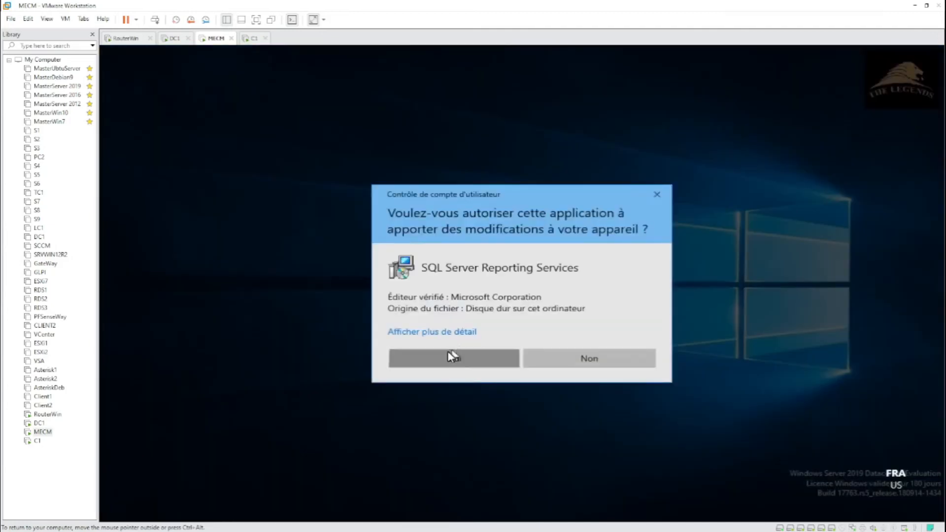
pyautogui.click(447, 351)
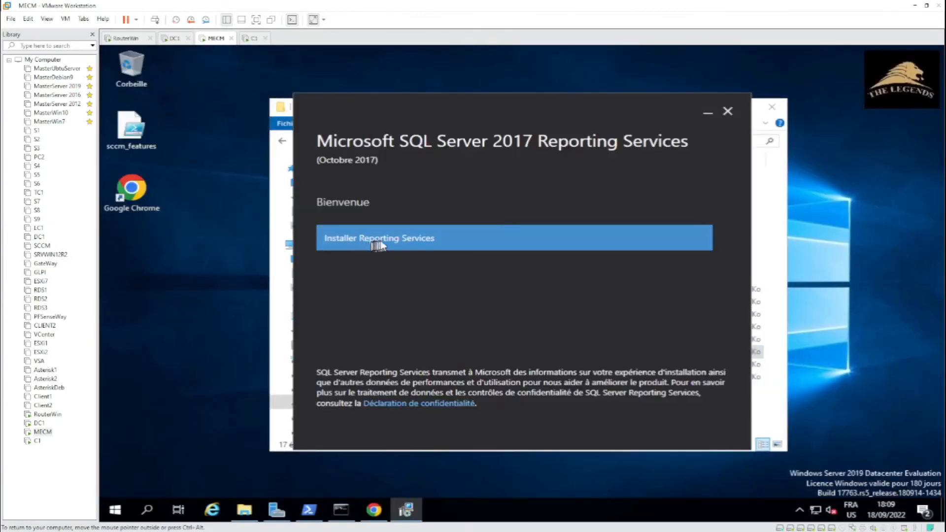
# Step: Install Reporting Services only, using the free Evaluation edition, accepted licence terms and default location, and restart the server
pyautogui.click(405, 240)
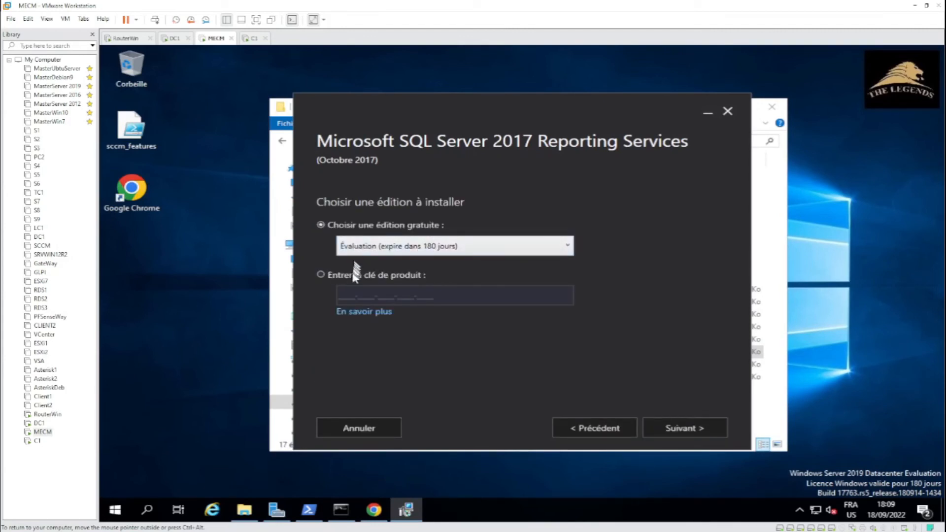
pyautogui.click(688, 430)
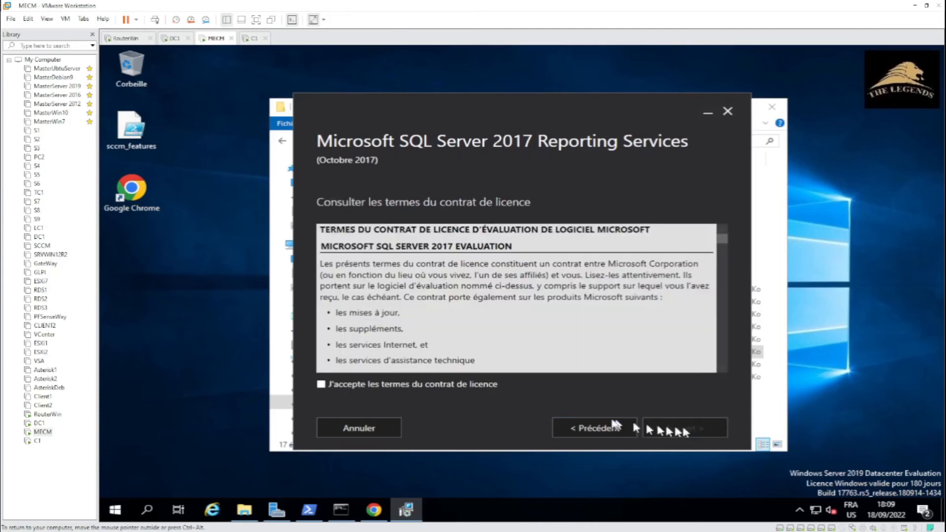
pyautogui.click(322, 384)
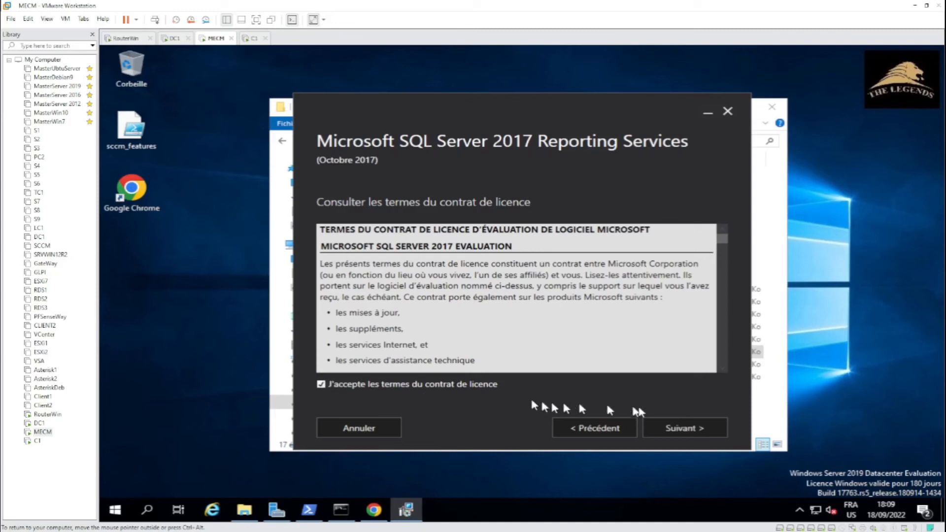
pyautogui.click(696, 433)
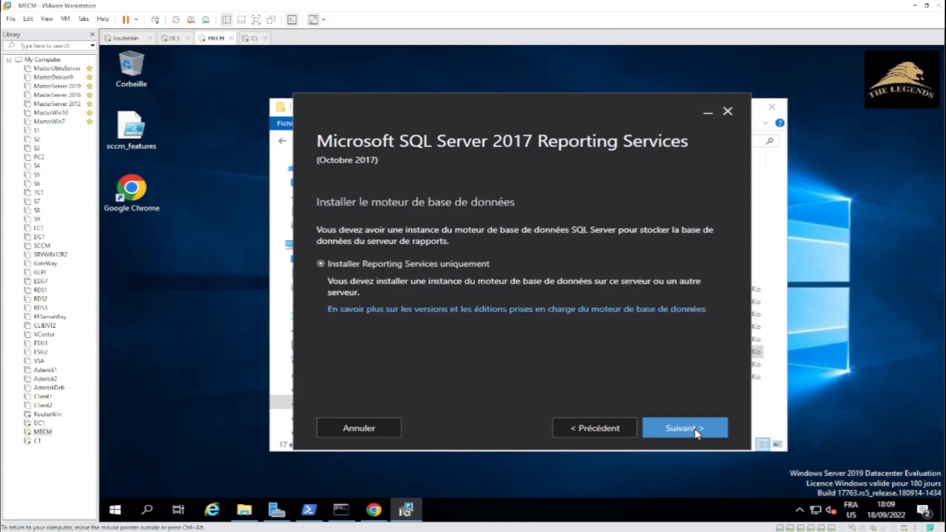
pyautogui.click(695, 431)
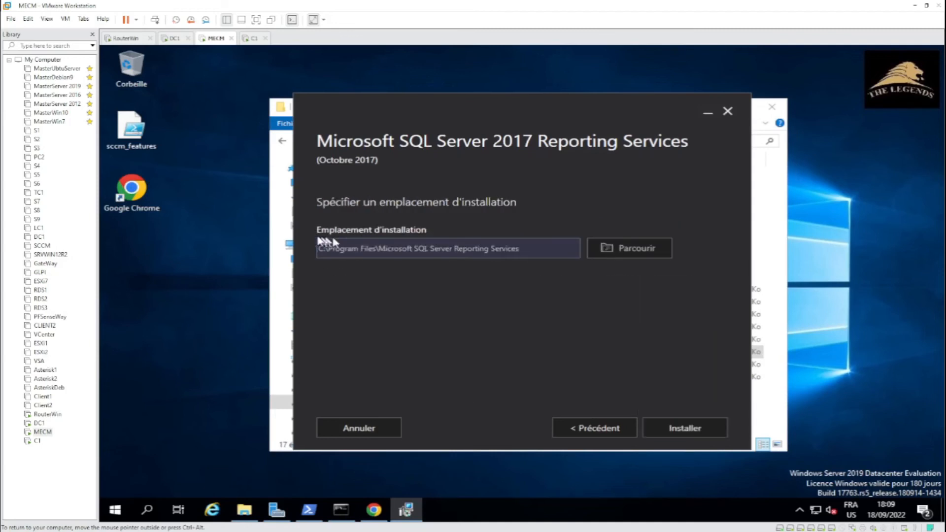
pyautogui.click(691, 427)
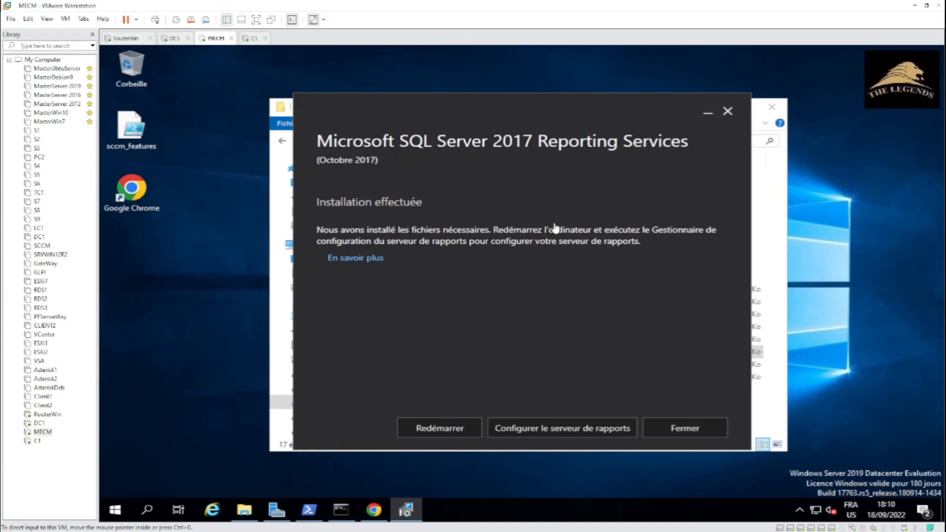
pyautogui.click(433, 432)
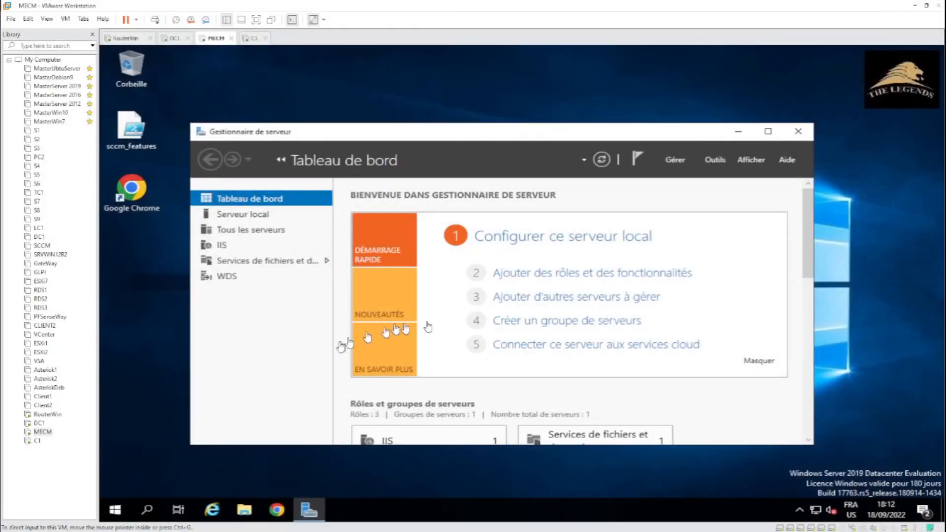
# Step: Open SQL Server Configuration Manager from the Microsoft SQL Server 2017 program group with administrator approval
pyautogui.click(116, 510)
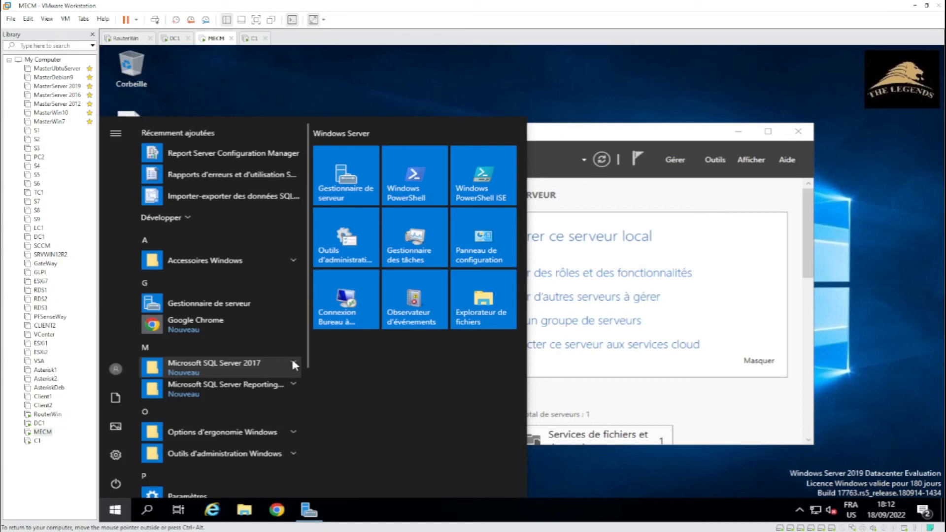
pyautogui.click(292, 363)
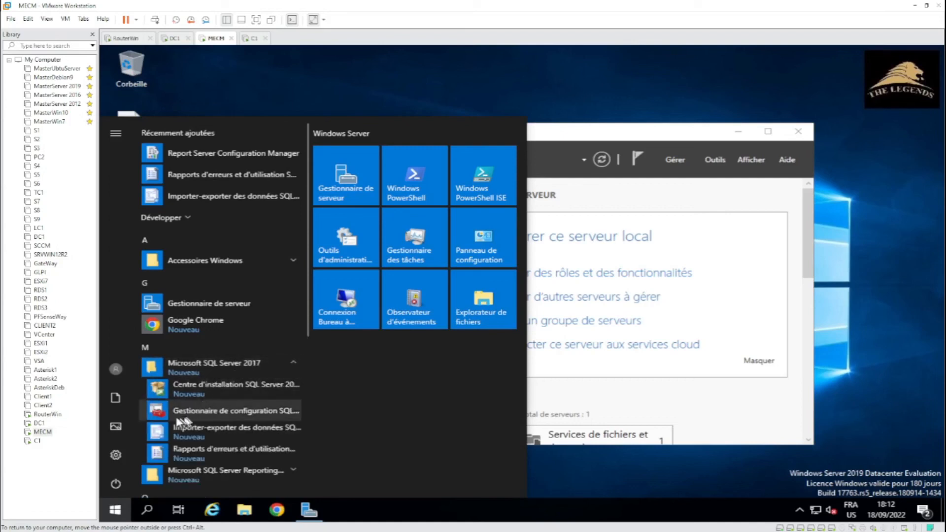
pyautogui.click(251, 413)
pyautogui.click(460, 352)
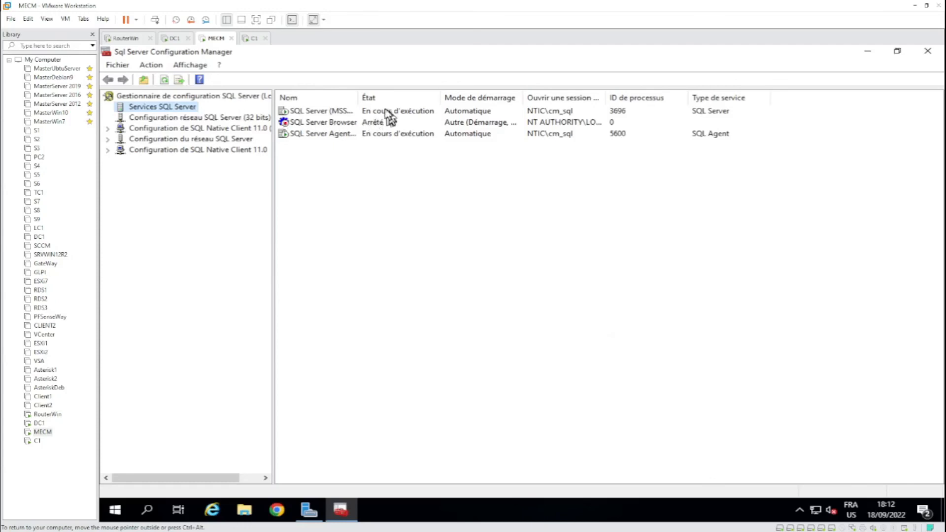
# Step: Sort the SQL Server services by name, widen the name column, and check each service's state, start mode and logon account
pyautogui.click(339, 99)
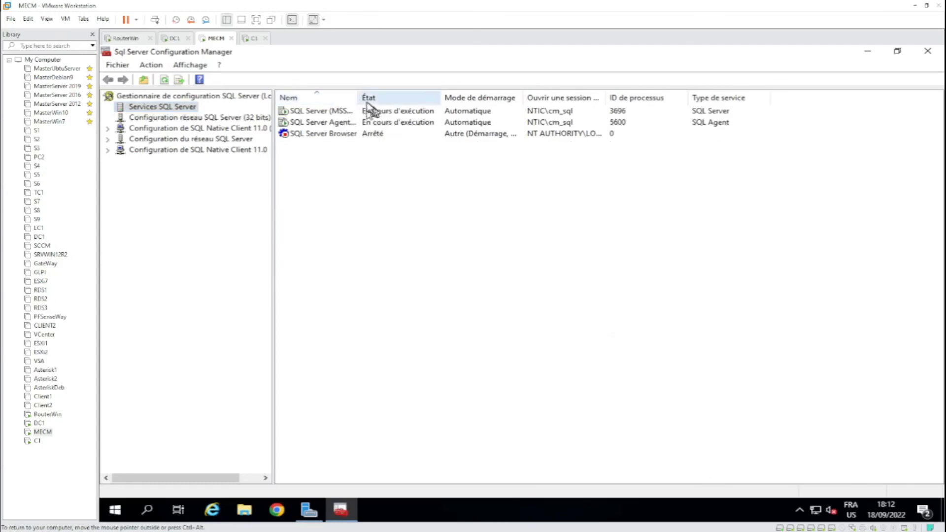
pyautogui.moveTo(359, 97); pyautogui.dragTo(442, 96)
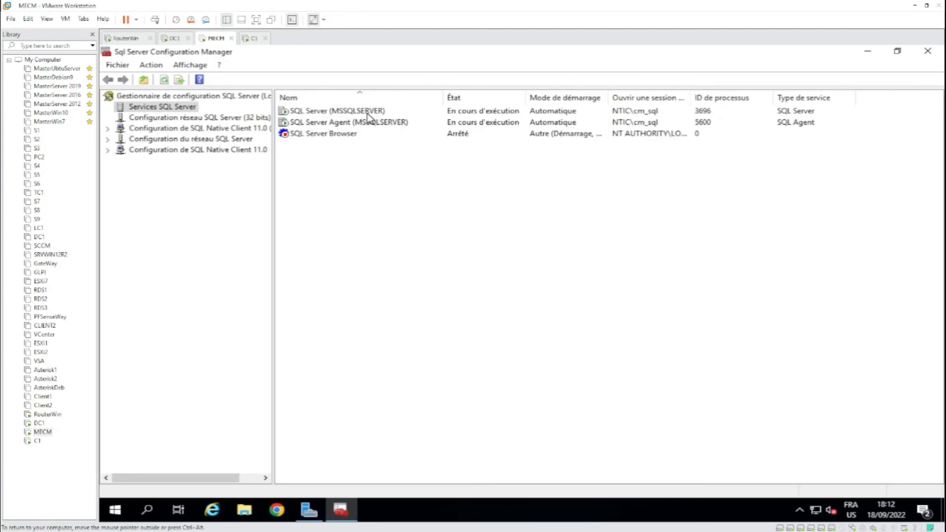
pyautogui.click(367, 113)
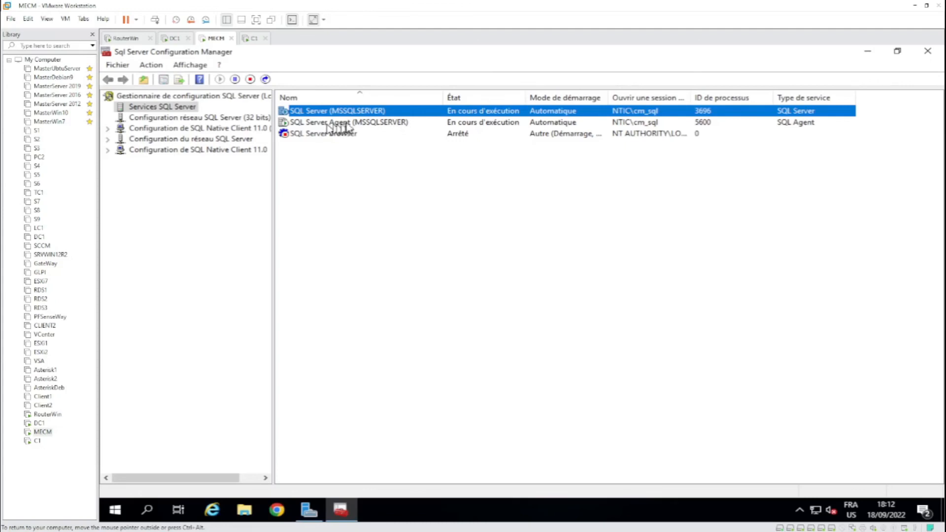
pyautogui.click(346, 123)
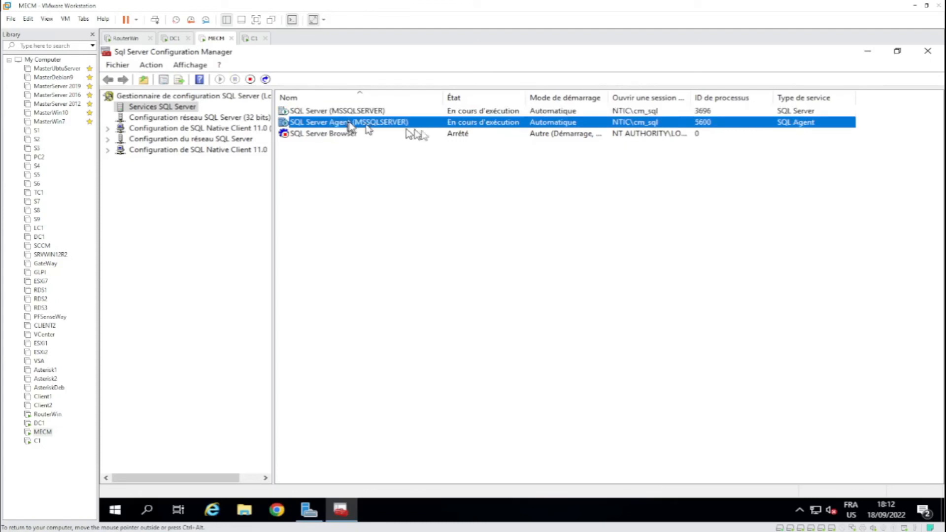
pyautogui.click(650, 112)
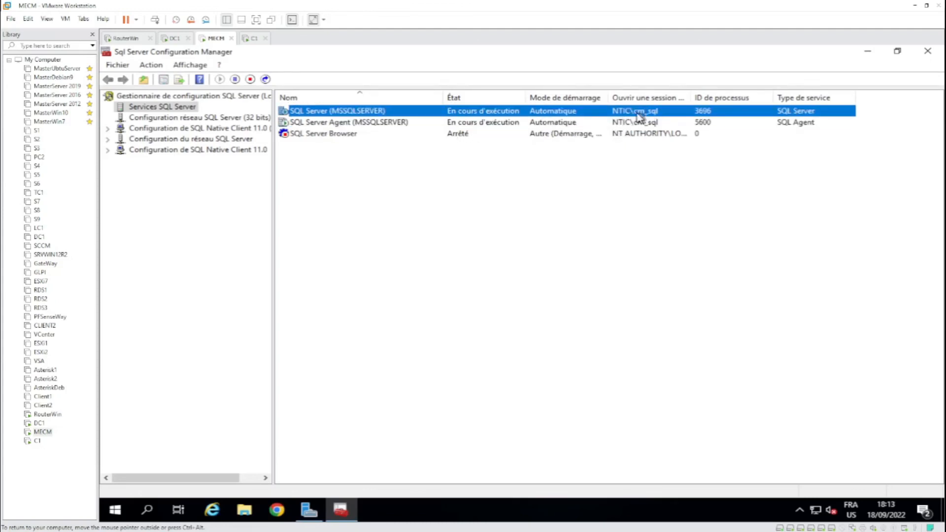
pyautogui.click(655, 122)
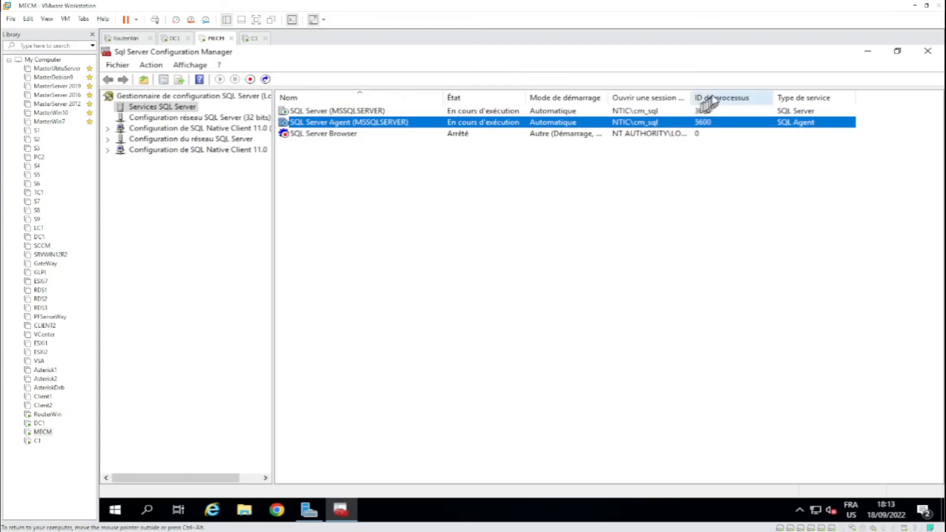
pyautogui.click(696, 112)
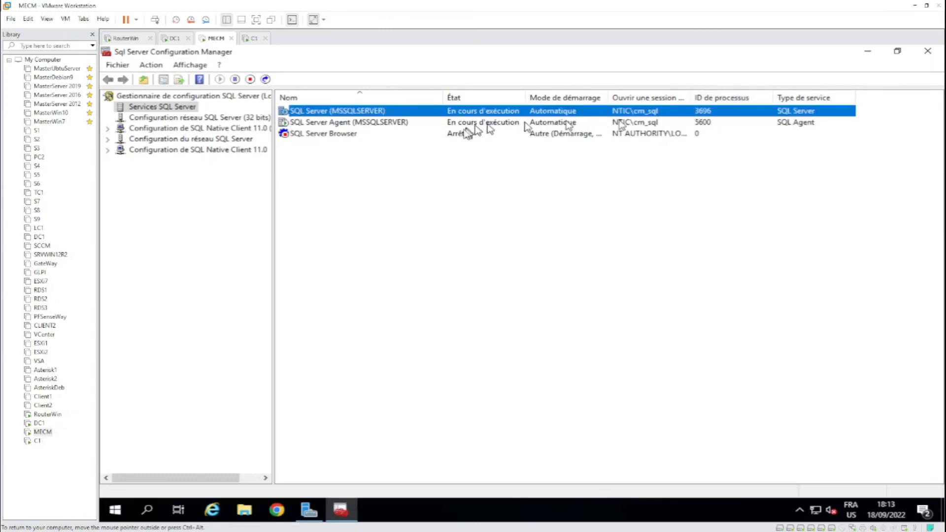